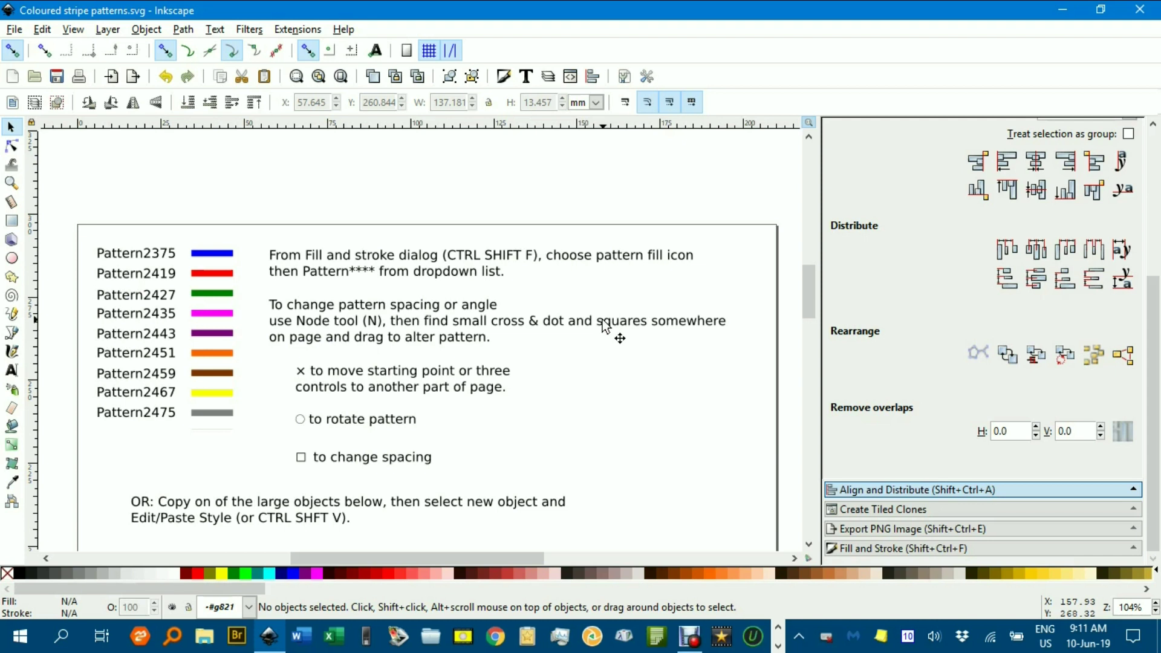
- Draw a rectangle on the empty canvas area beside the page
scroll(604, 324, "down", 10)
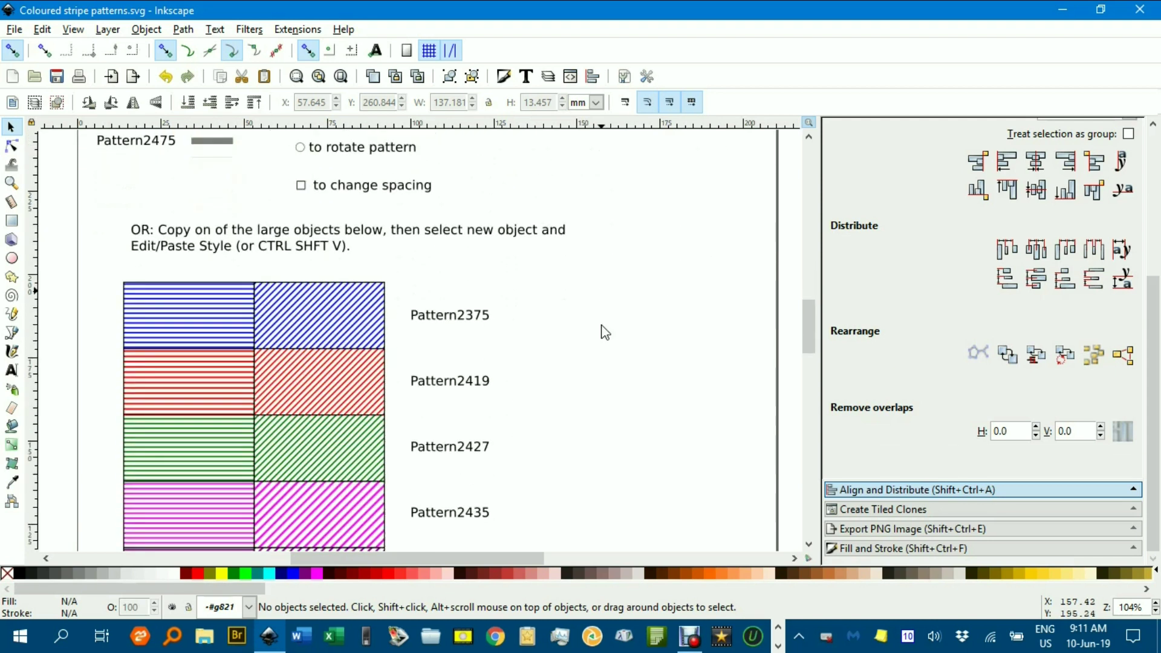
scroll(591, 339, "down", 6)
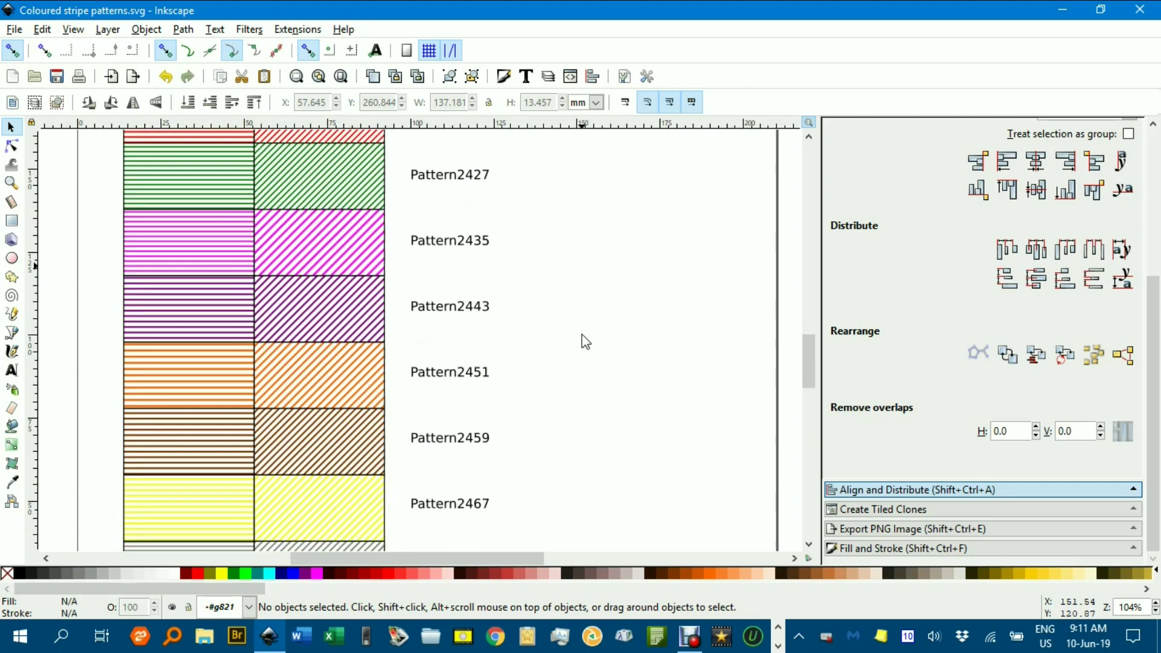
scroll(585, 342, "down", 1)
scroll(582, 335, "up", 5)
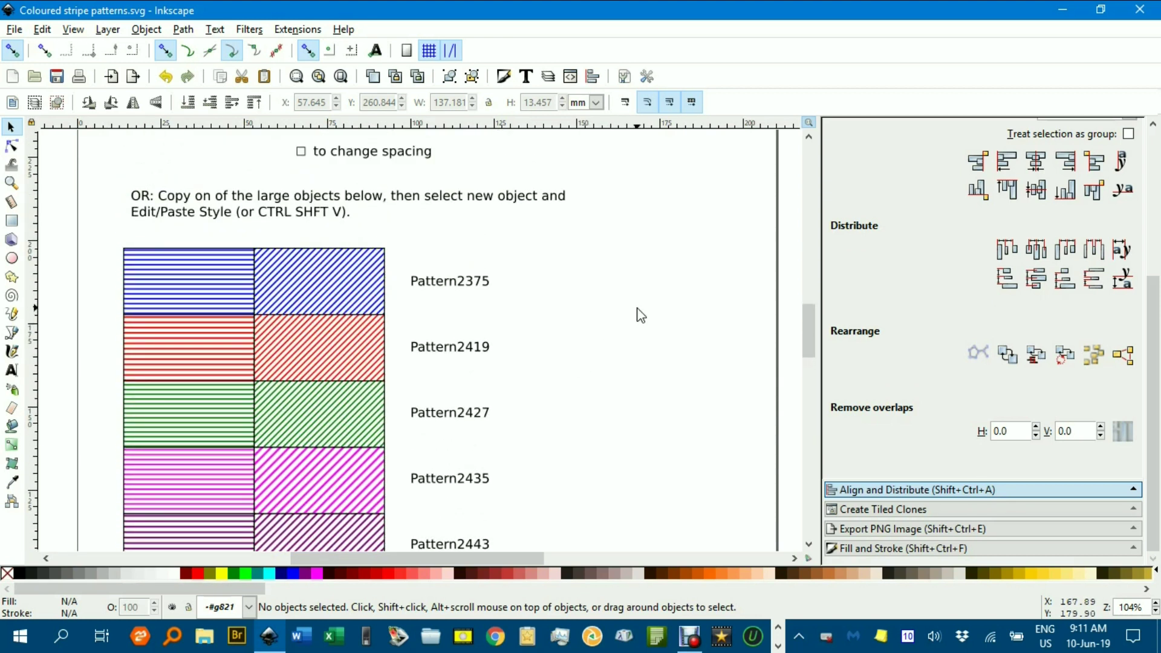
left_click_drag(676, 321, 171, 336)
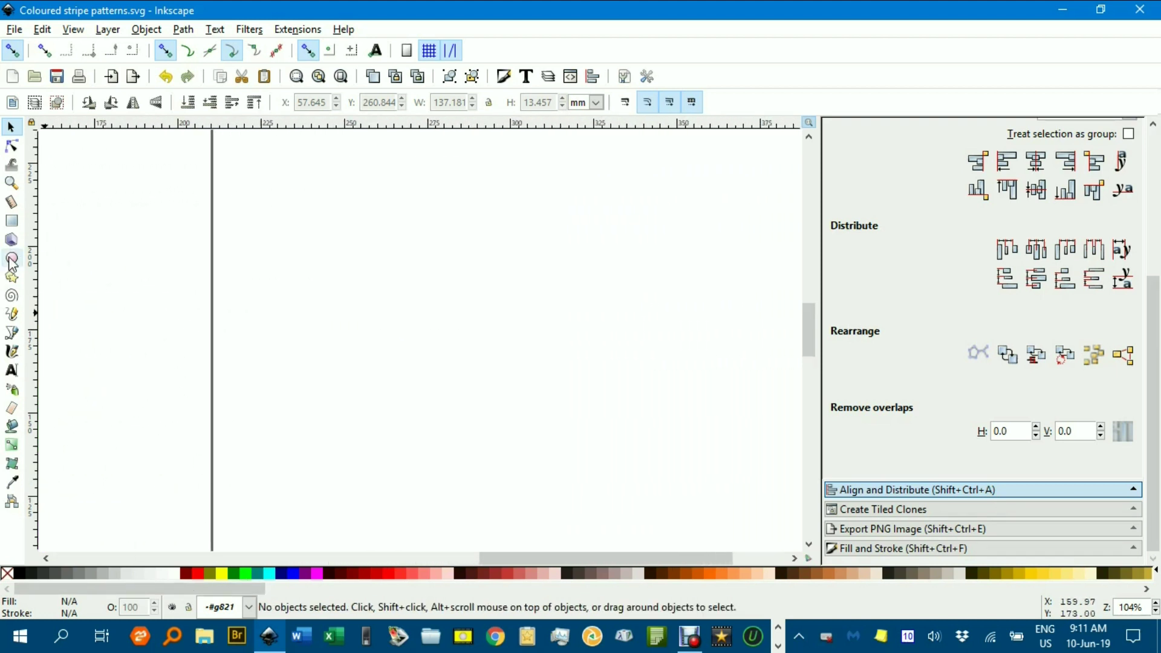
left_click(10, 222)
left_click_drag(310, 224, 596, 365)
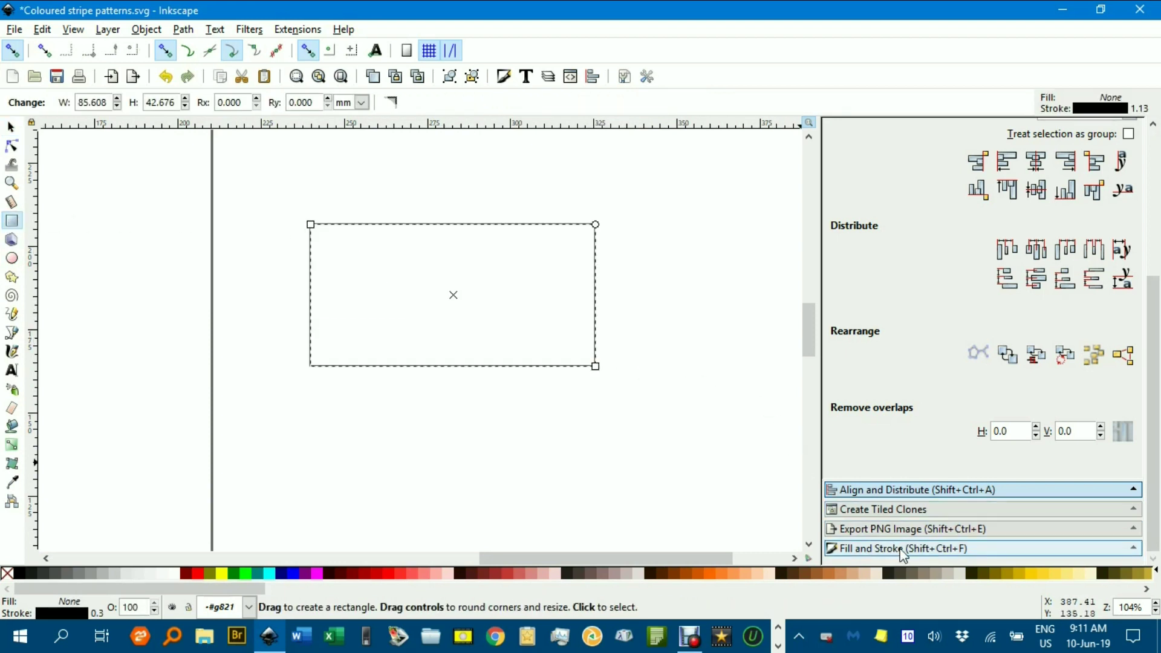
- Give the rectangle a pattern fill, showing blue horizontal pattern2375 stripes
left_click(903, 547)
scroll(1041, 261, "up", 5)
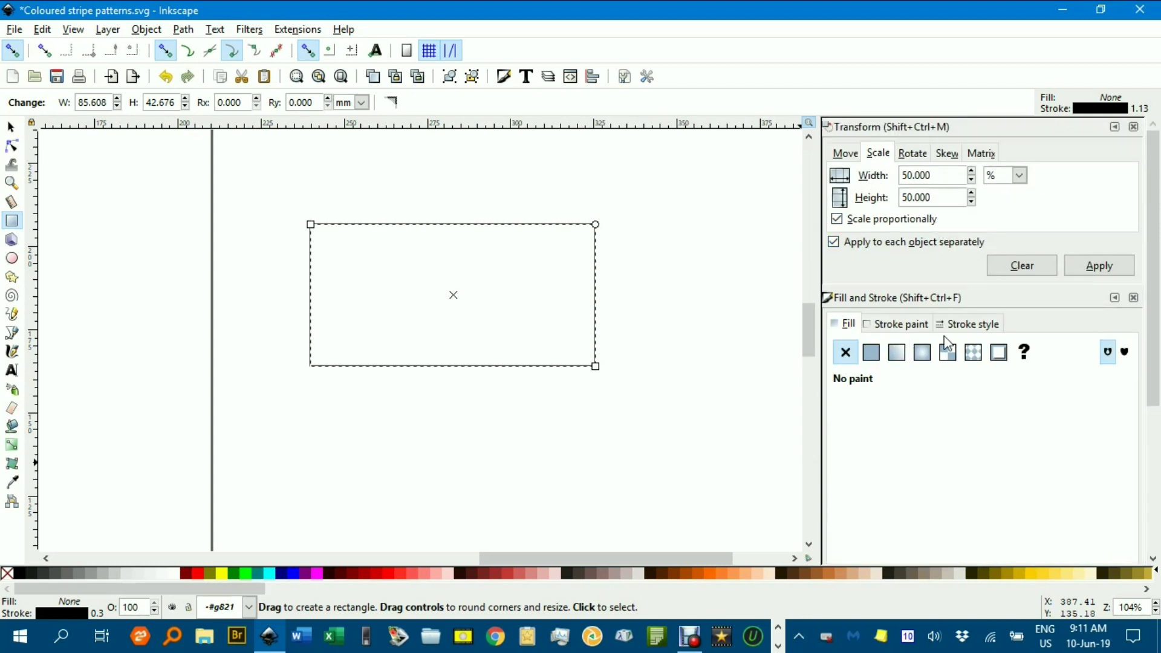
left_click(975, 358)
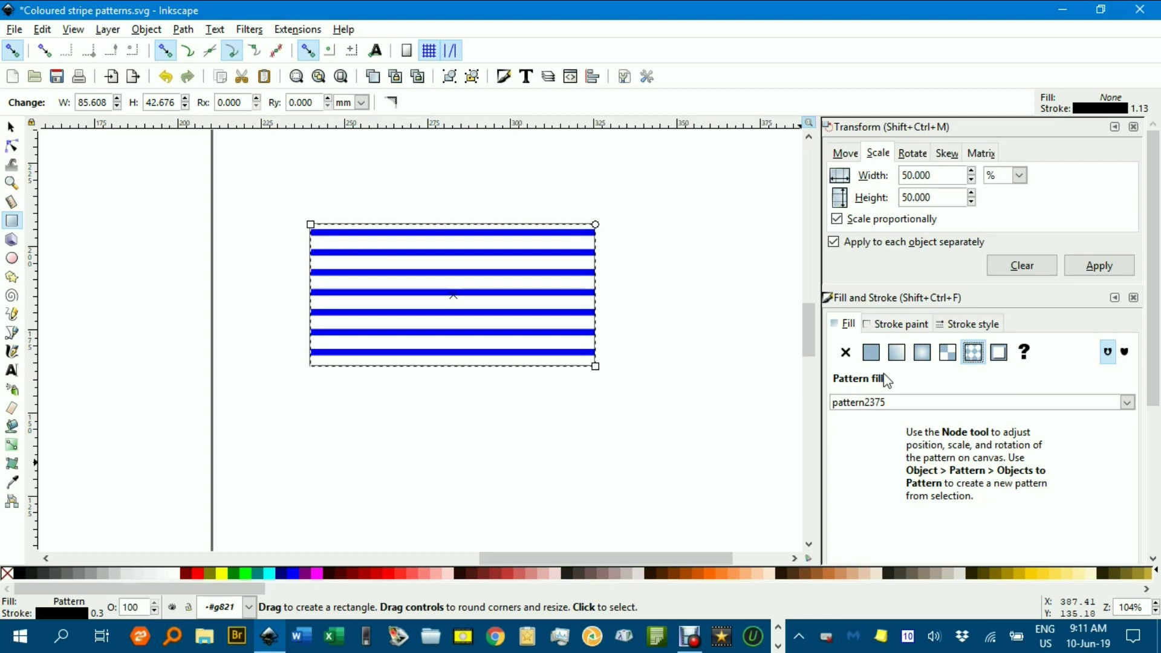
left_click(1127, 403)
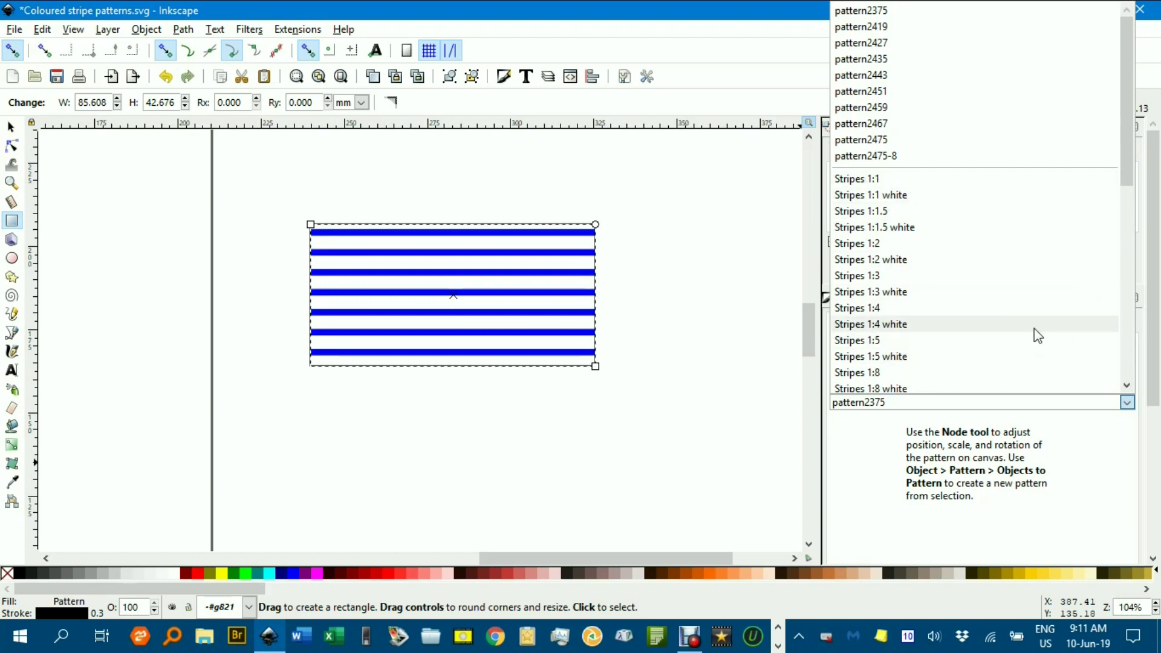
- Switch the rectangle's fill from the blue pattern to pattern2435 for magenta stripes
scroll(1050, 349, "down", 7)
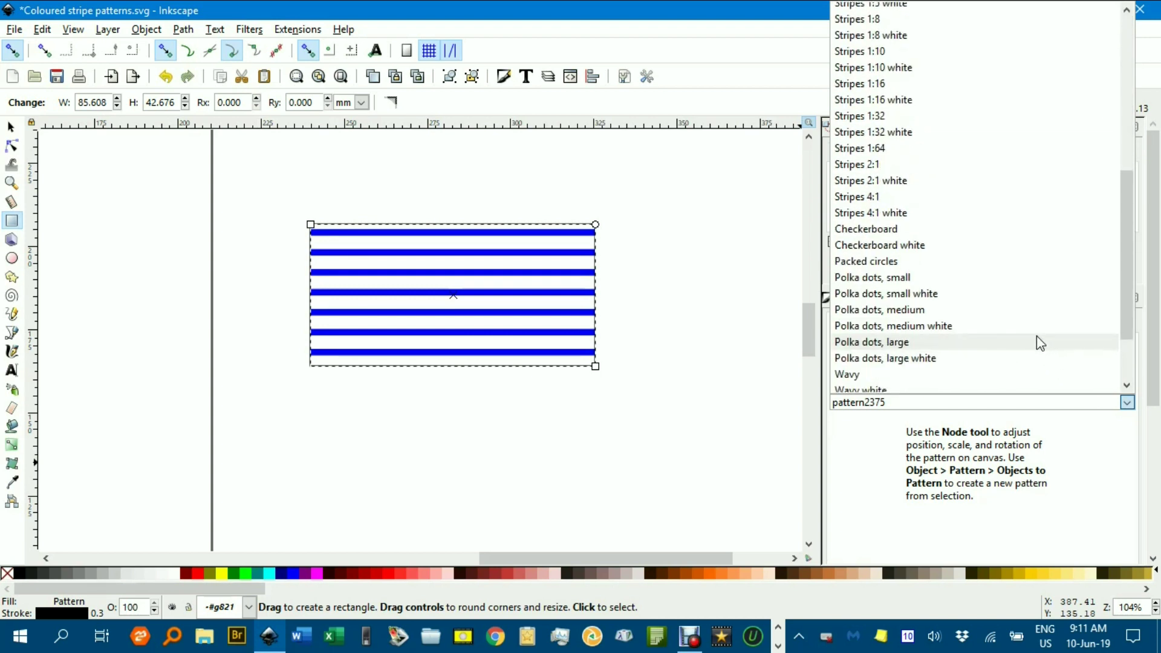
scroll(1034, 341, "down", 3)
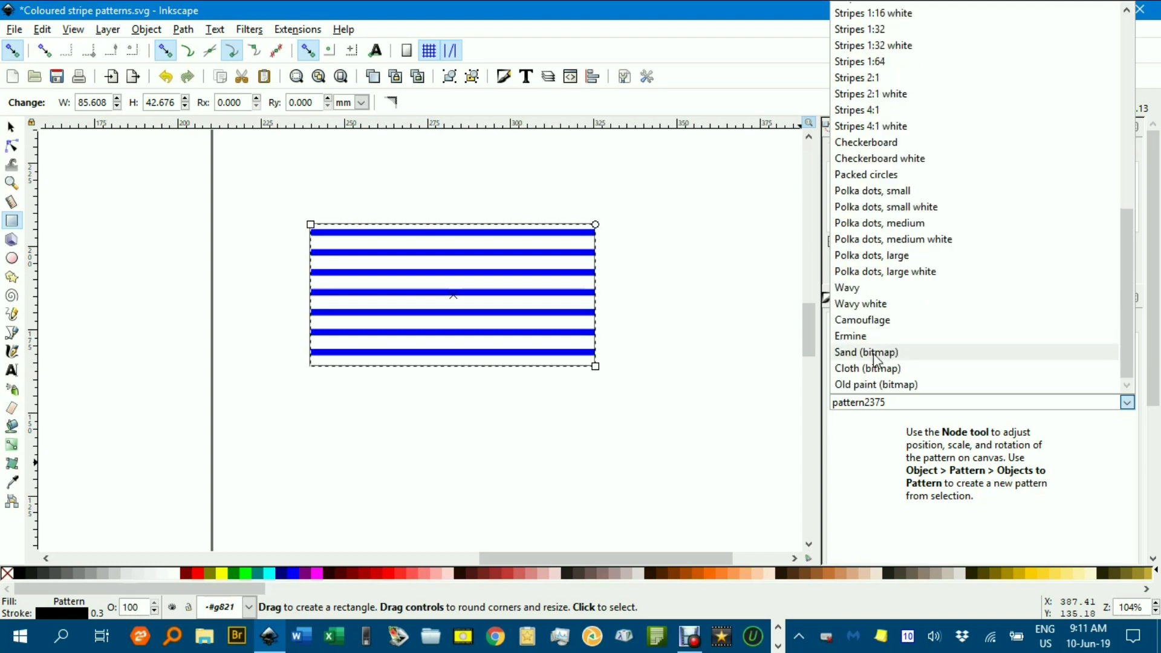
scroll(864, 357, "up", 9)
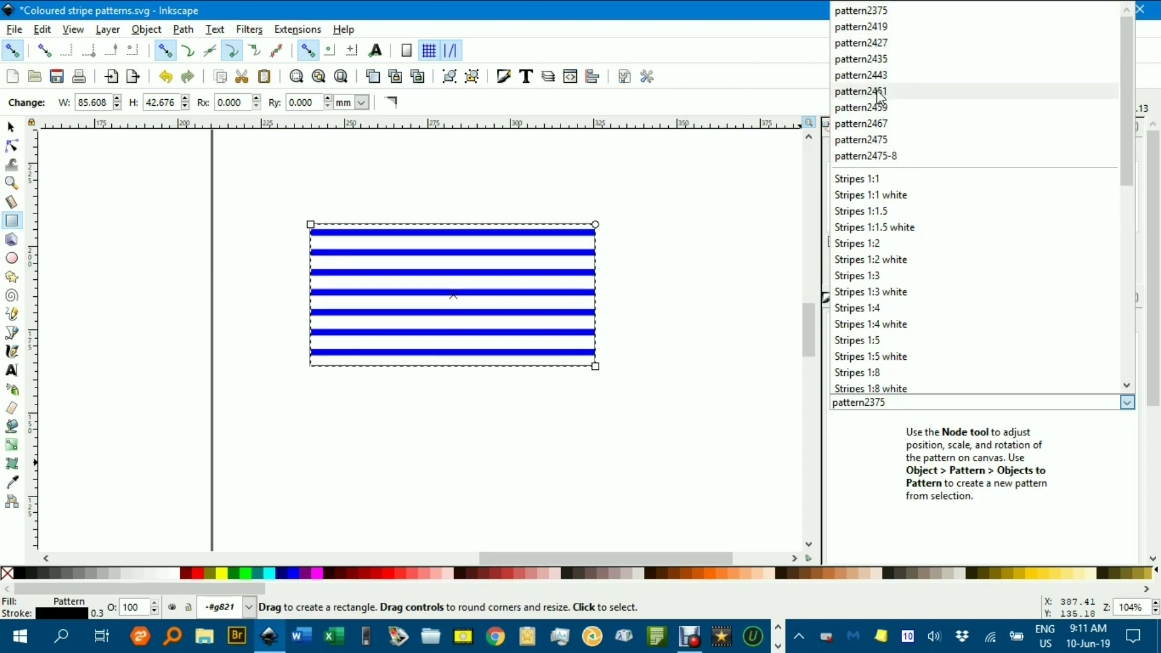
left_click(884, 60)
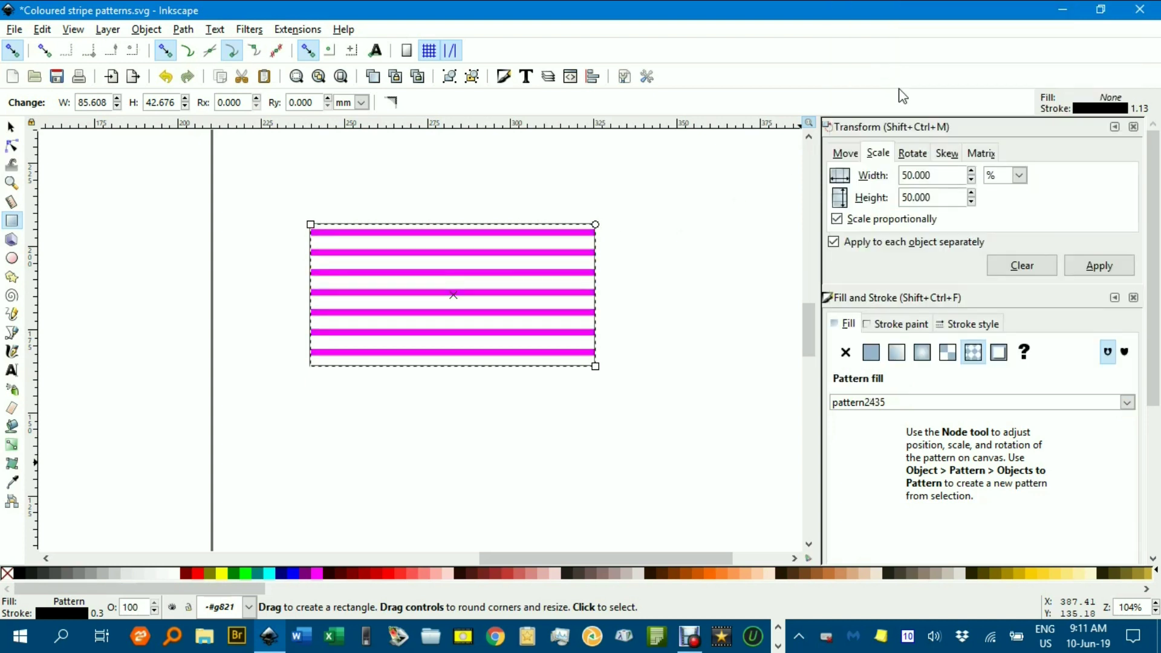
left_click(11, 127)
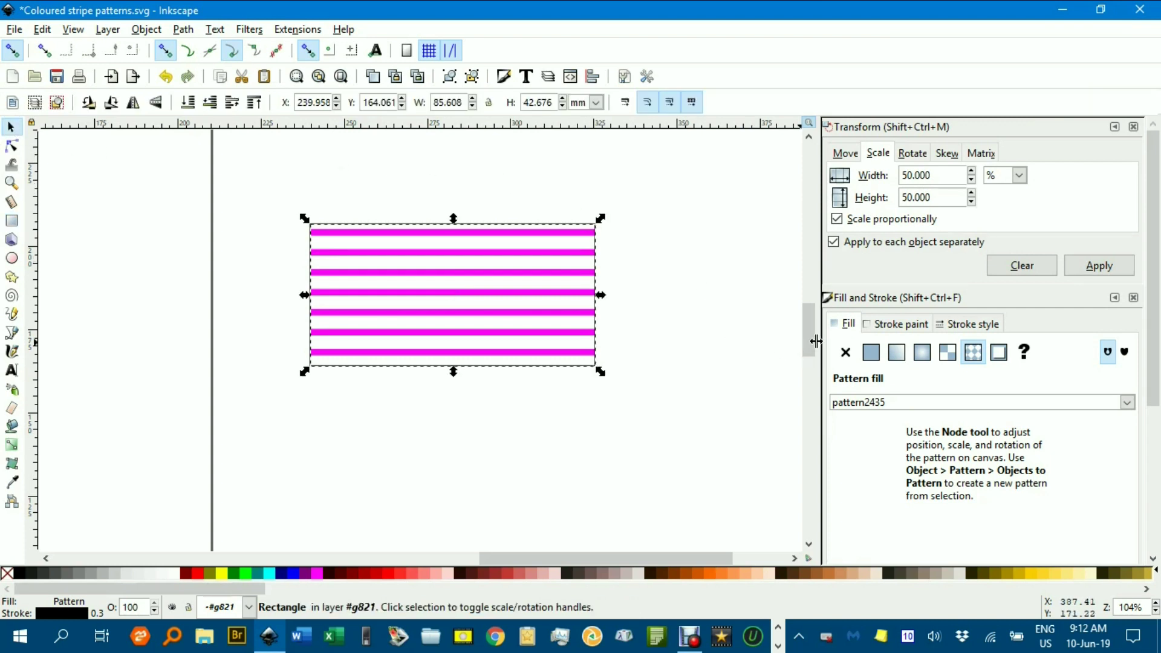
left_click_drag(713, 561, 465, 552)
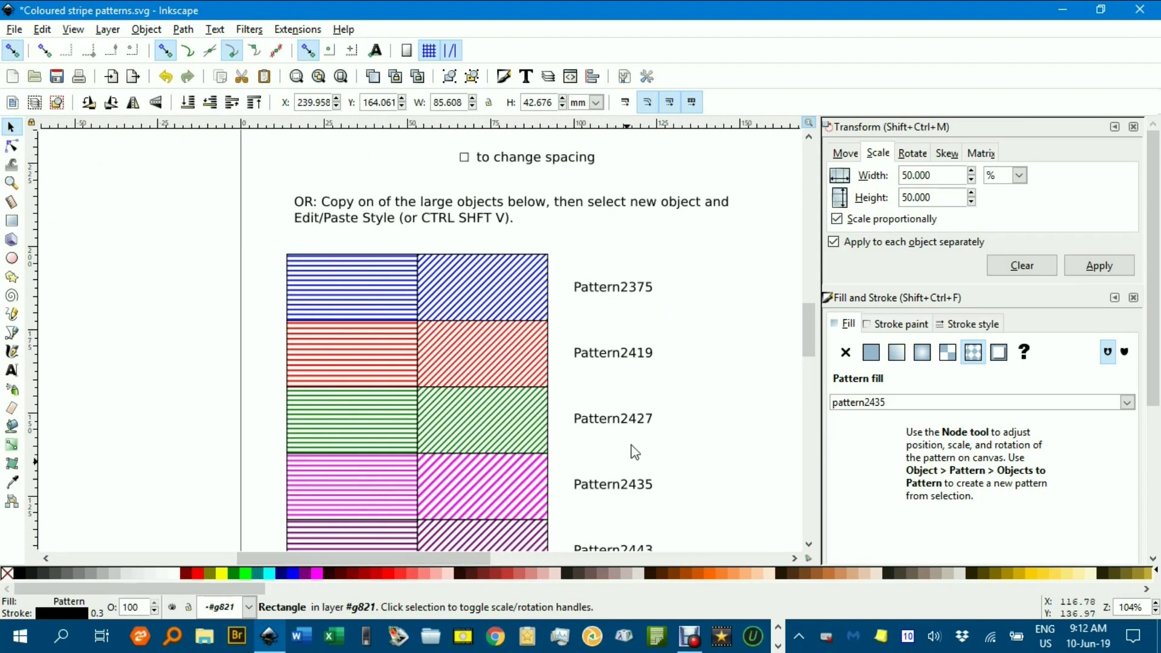
scroll(591, 299, "down", 3)
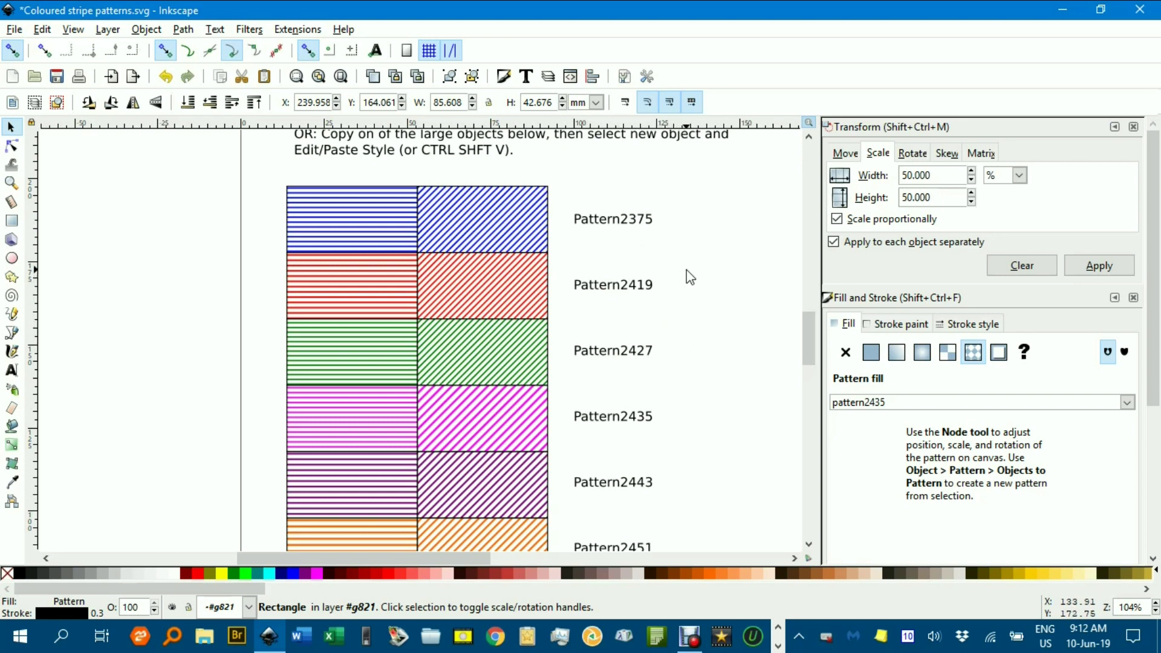
left_click_drag(697, 271, 435, 298)
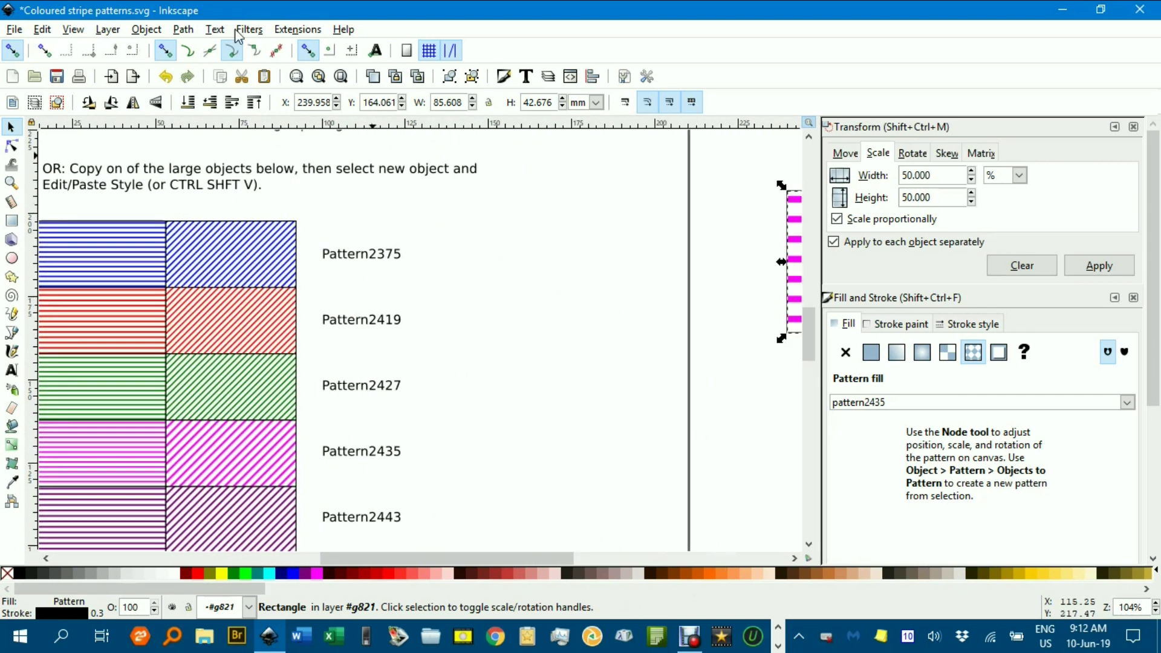
left_click(16, 29)
- Start a new document and draw a rectangle near the top of the page
left_click(30, 49)
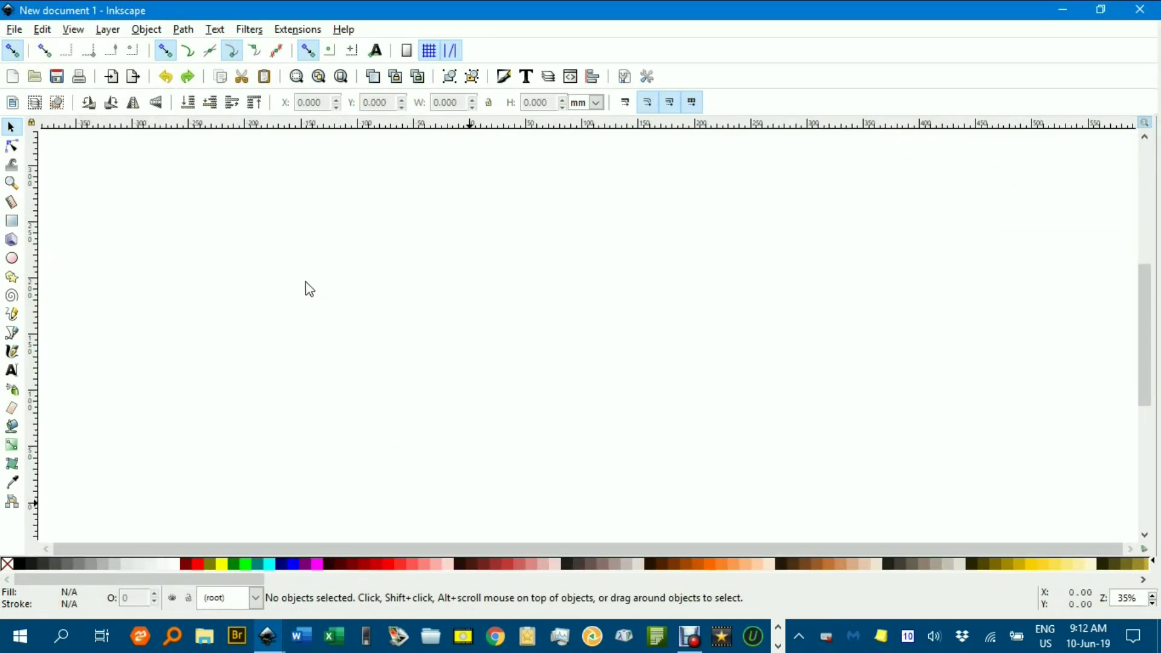
left_click(11, 221)
left_click_drag(519, 221, 653, 293)
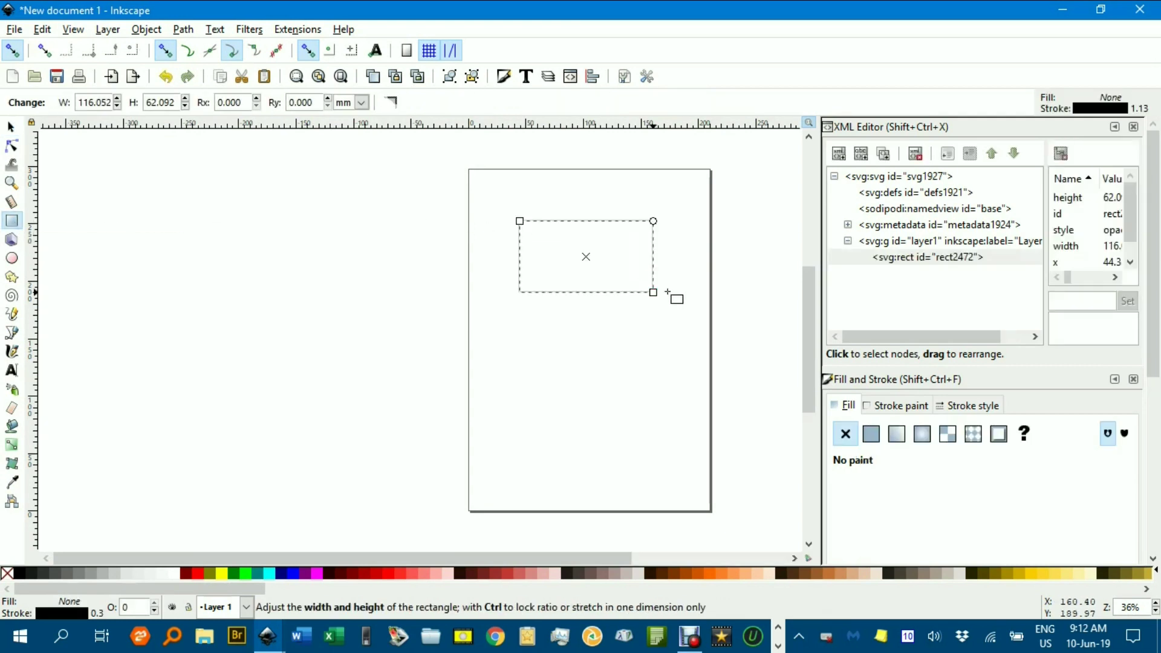
- Fill it with the black Stripes 1:1 pattern and return to Coloured stripe patterns.svg
left_click(973, 435)
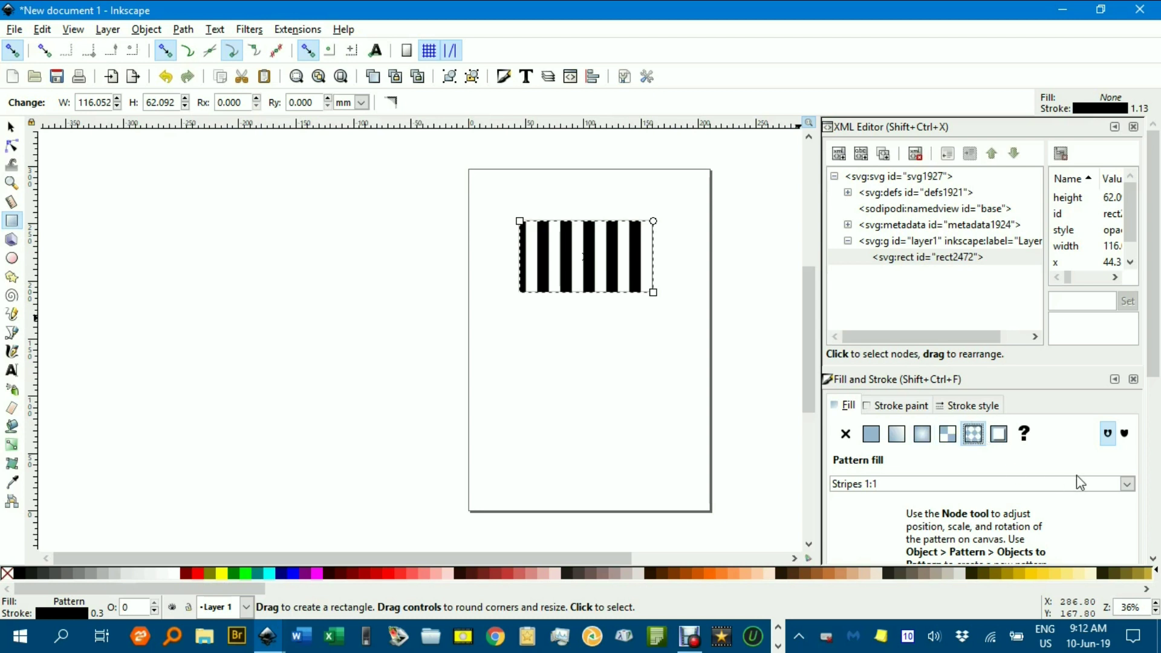
left_click(1125, 485)
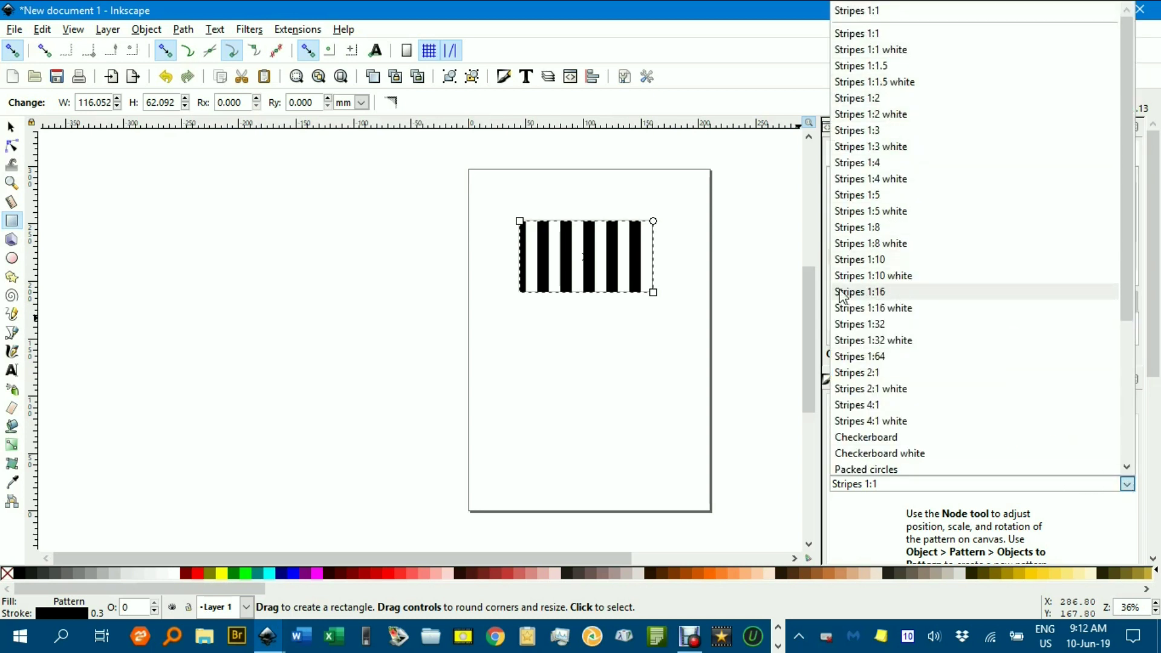
left_click(267, 636)
left_click(201, 582)
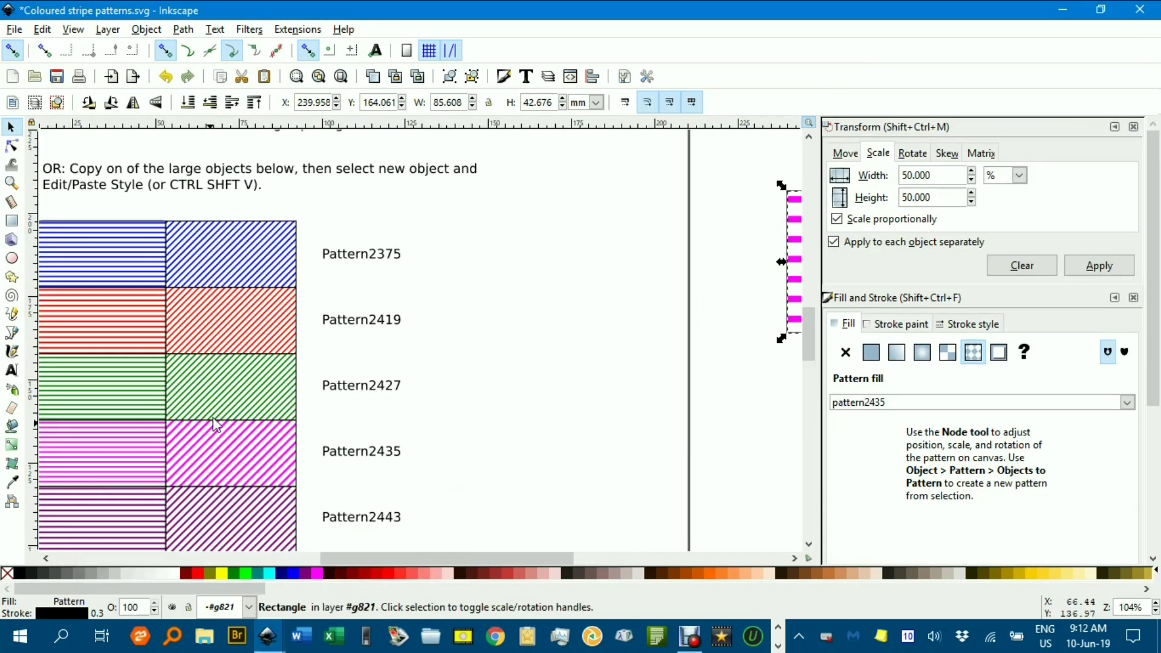
- Pan toward the swatches and switch back and forth between the two documents
left_click_drag(337, 402, 435, 378)
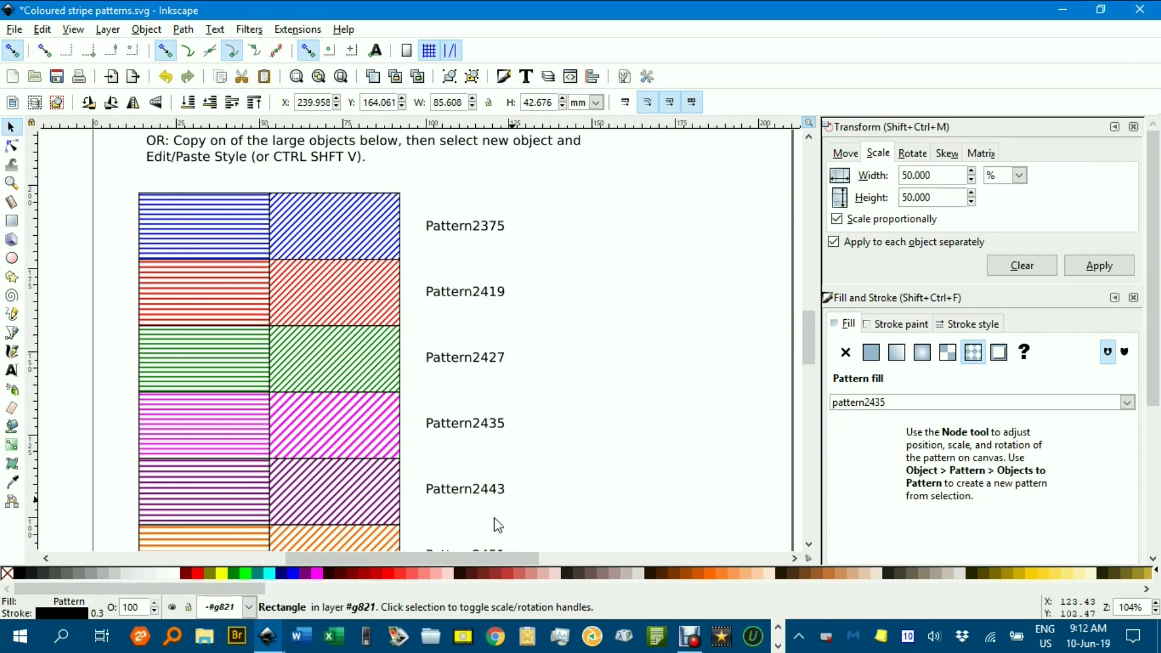
mouse_move(268, 635)
left_click(357, 576)
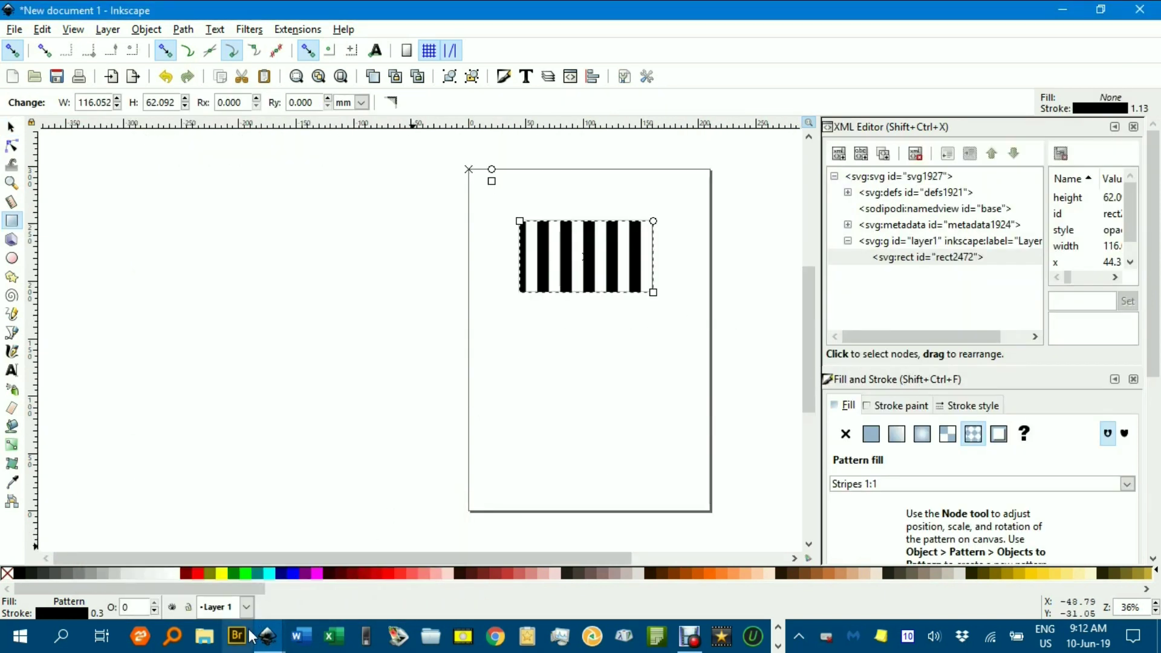
mouse_move(267, 635)
left_click(184, 588)
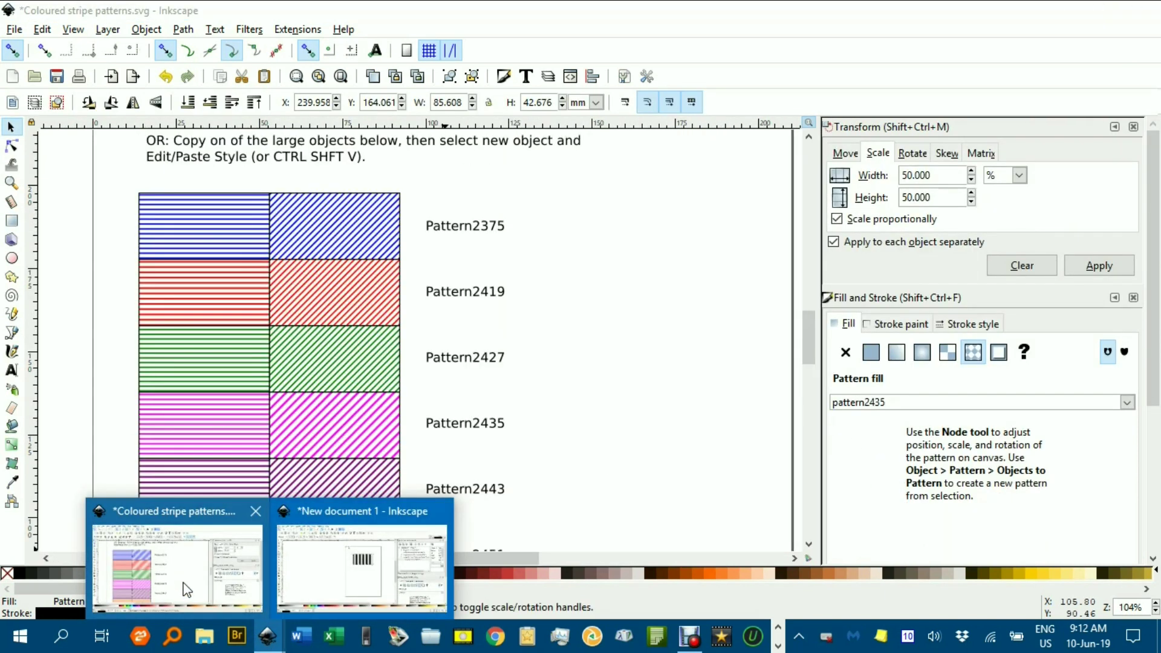
left_click(362, 568)
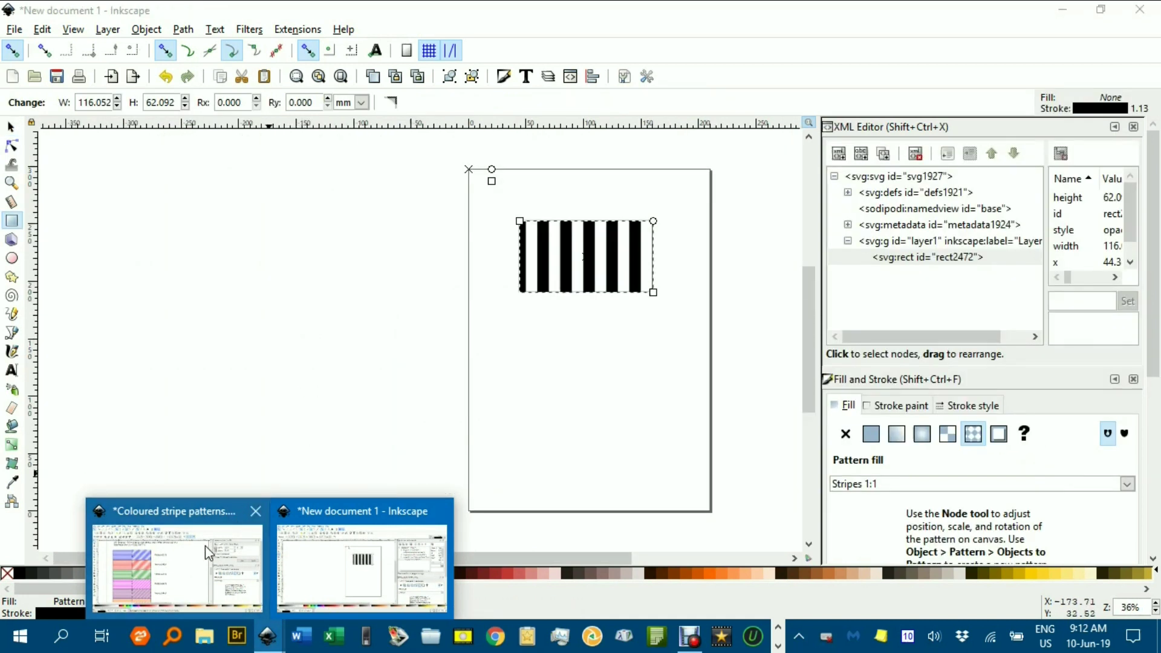
left_click(192, 557)
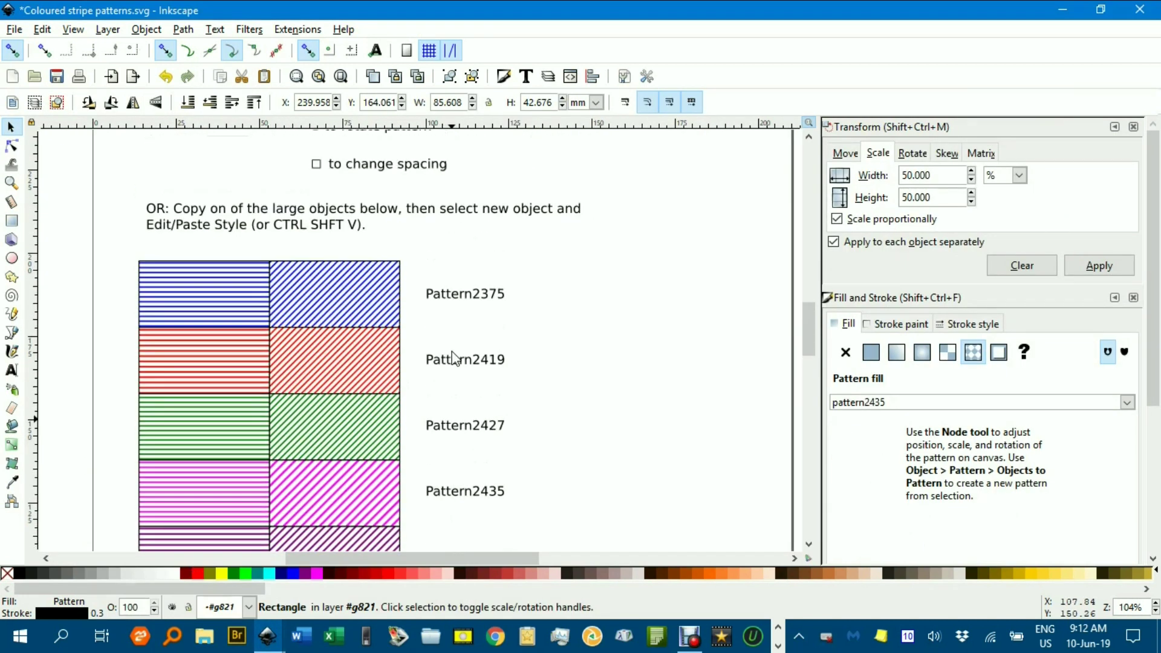
scroll(453, 356, "up", 4)
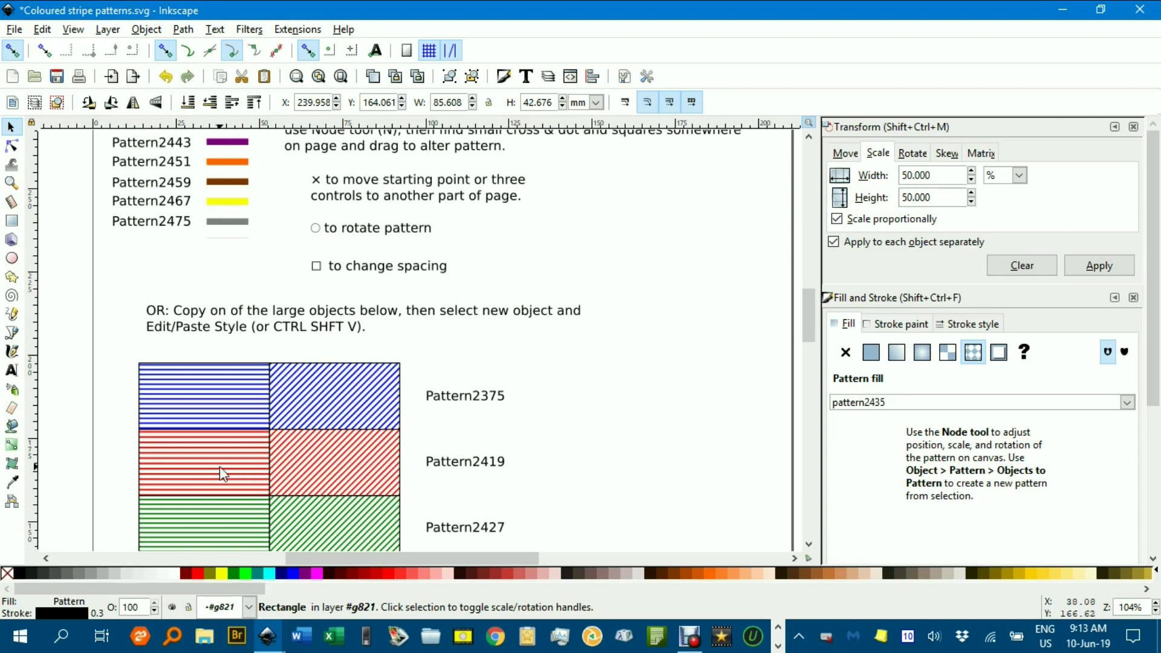
- Select the red Pattern2419 swatch, then bring up New document 1 with the Selector
left_click(345, 474)
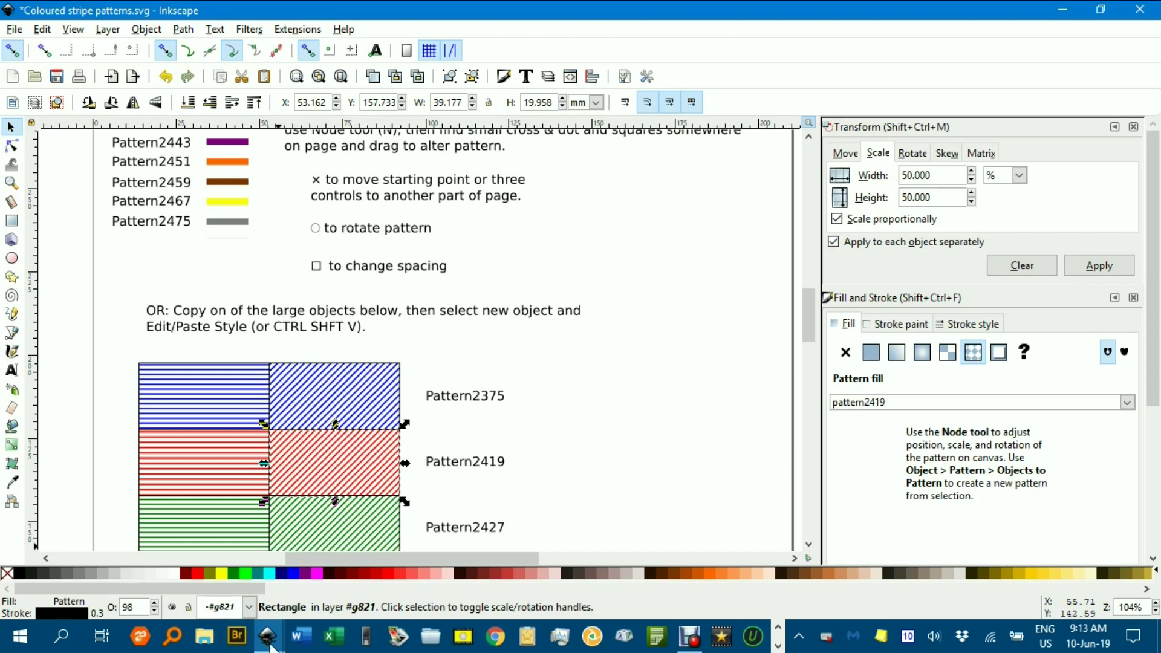
mouse_move(266, 637)
left_click(390, 584)
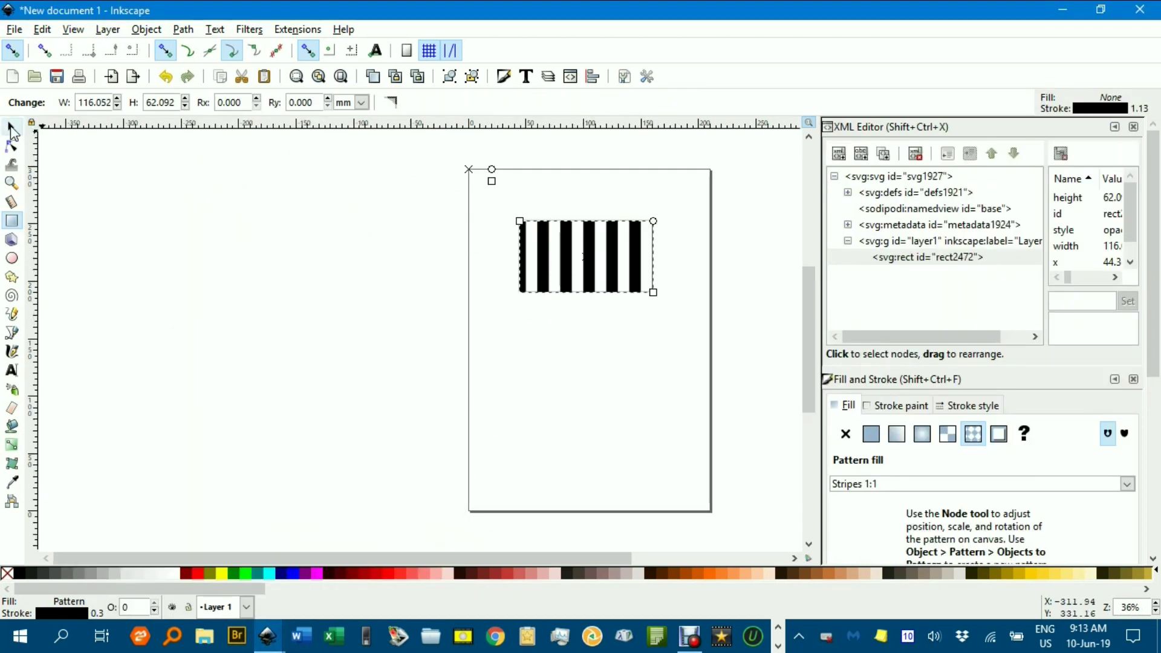
left_click(11, 126)
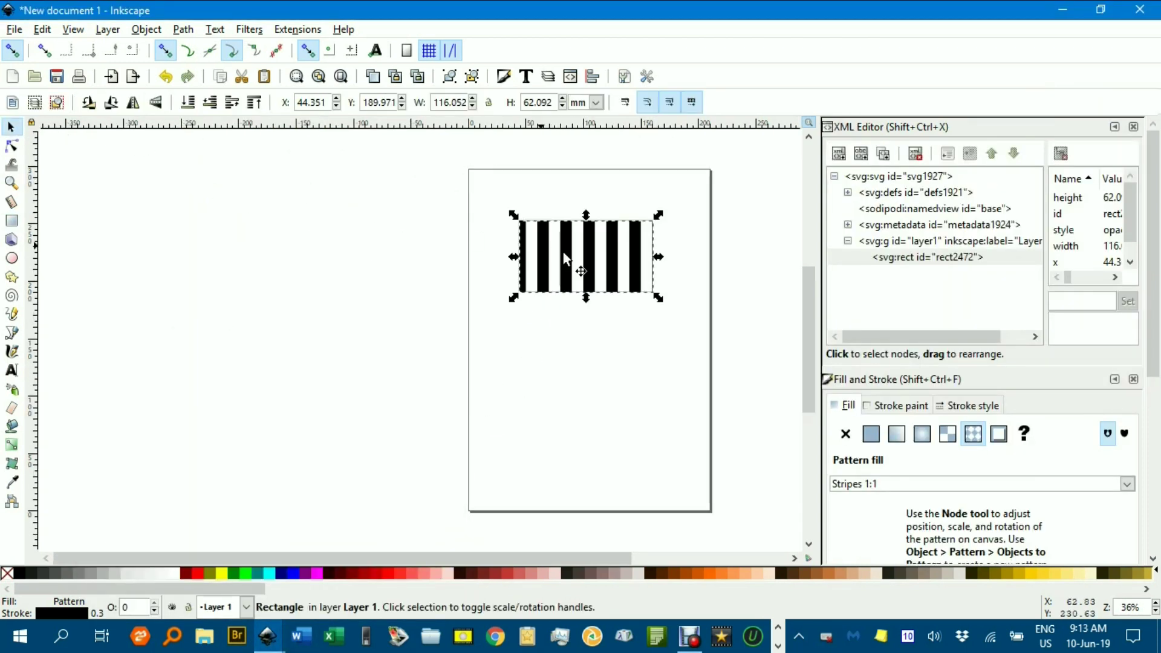
- Paste the copied red pattern2419 style onto the rectangle and deselect it
left_click(42, 29)
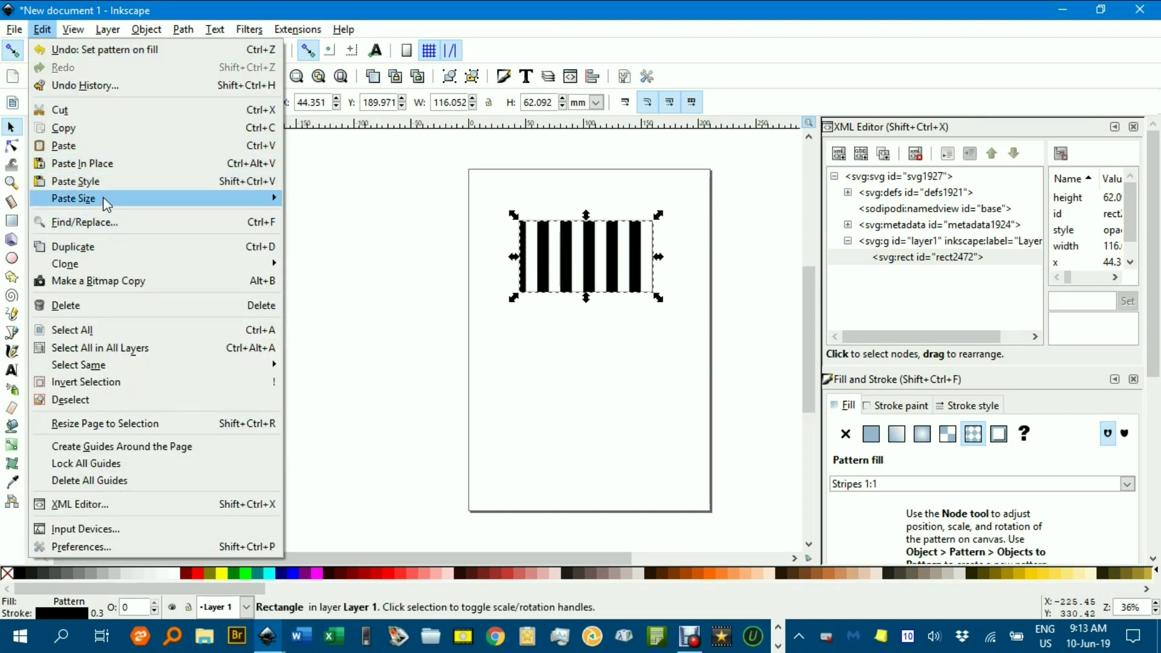
left_click(135, 189)
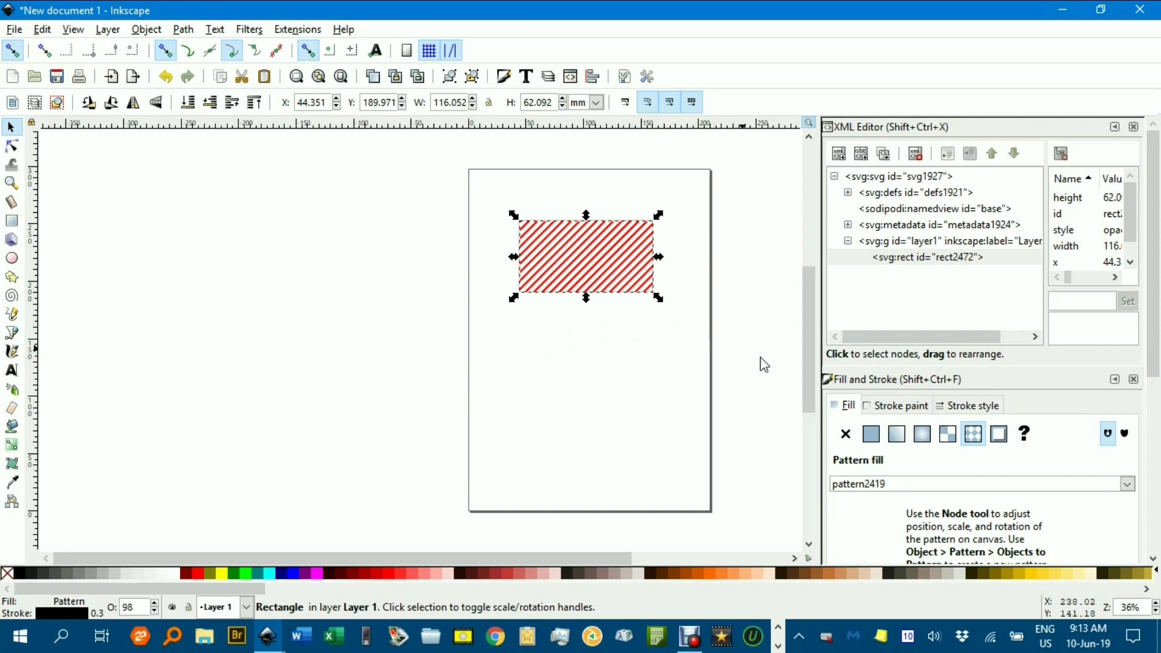
left_click(1119, 487)
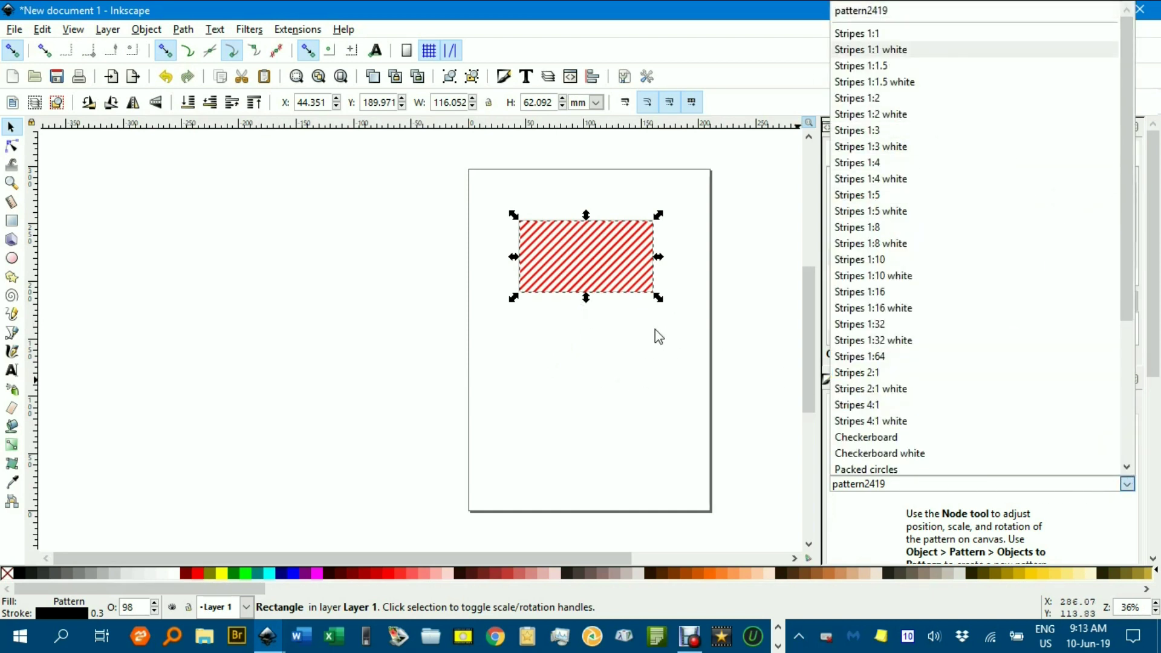
left_click(534, 383)
left_click(510, 380)
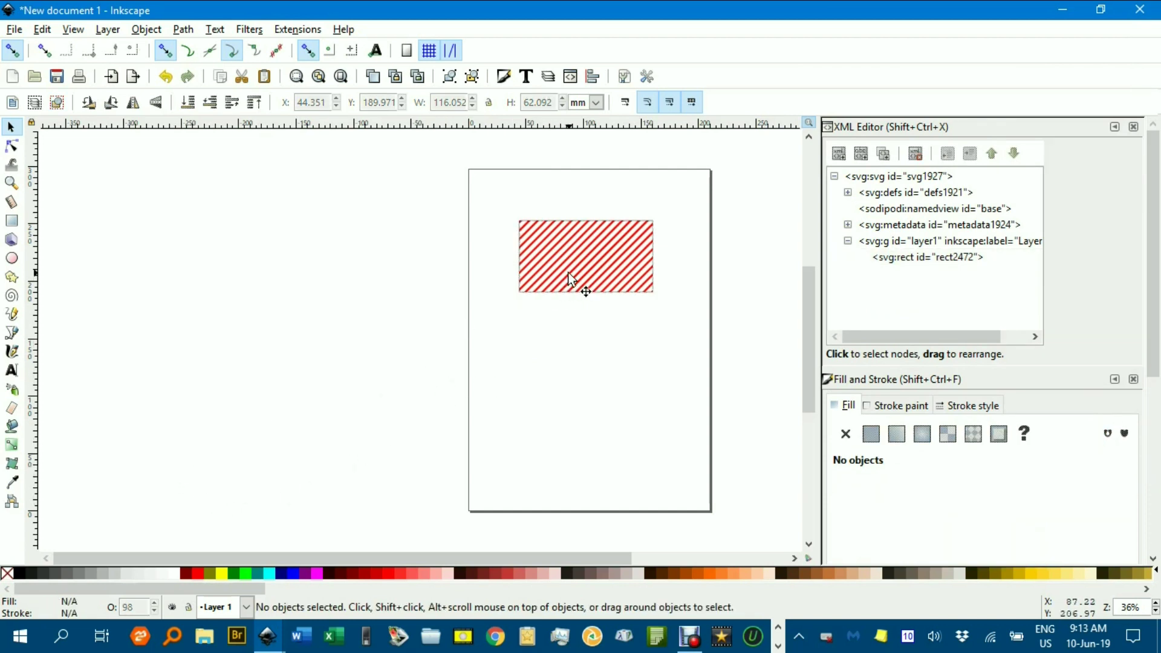
- Switch between documents, reselect the red striped rectangle and dismiss the Edit menu
mouse_move(268, 635)
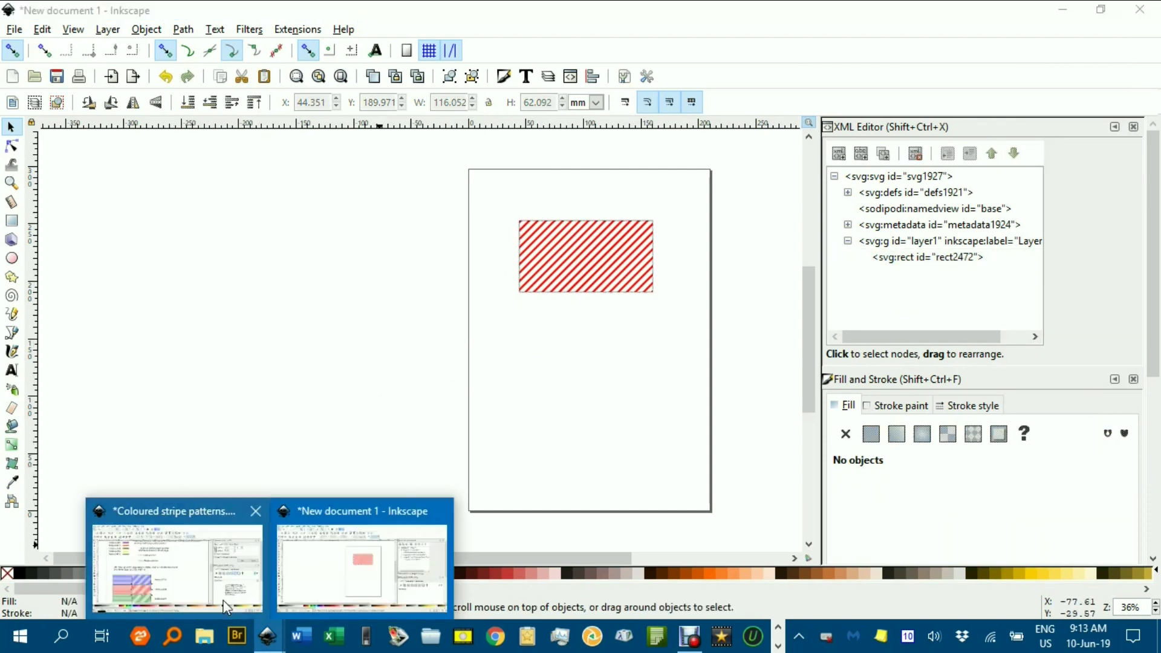
left_click(188, 574)
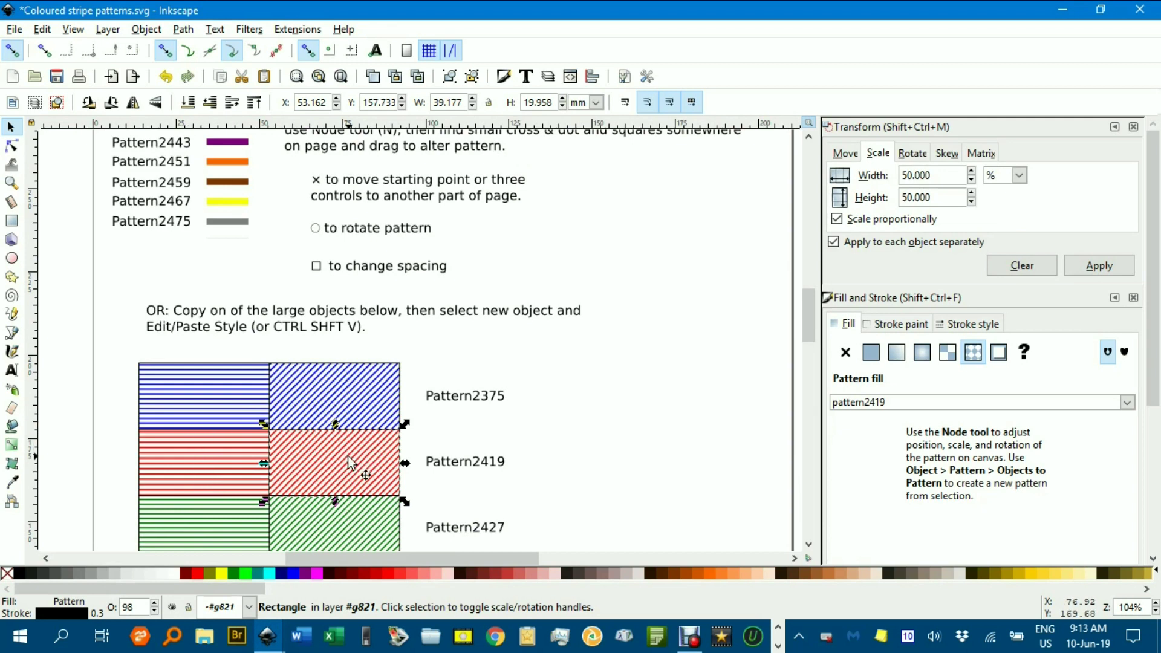
mouse_move(274, 641)
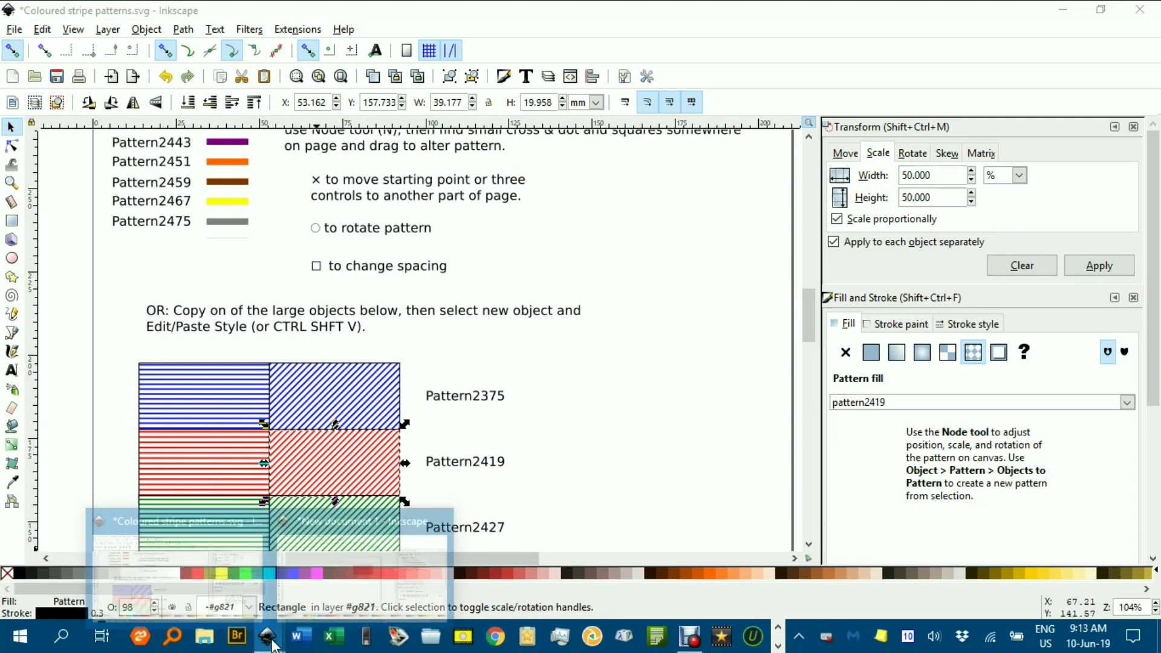
left_click(363, 566)
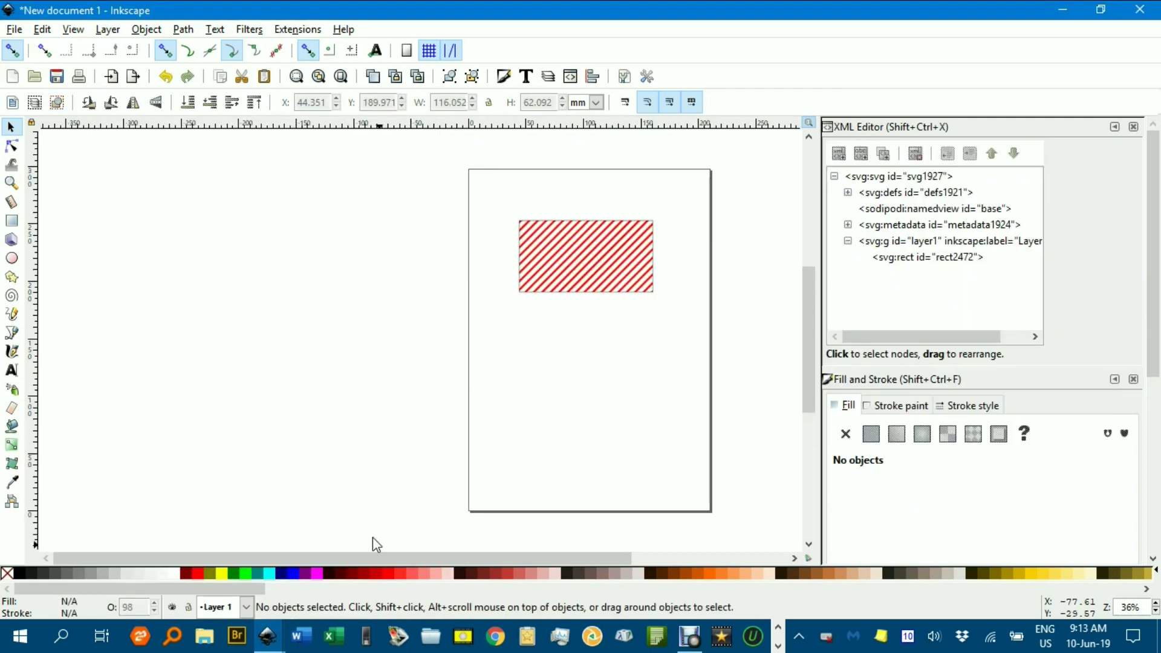
left_click(554, 285)
left_click(42, 31)
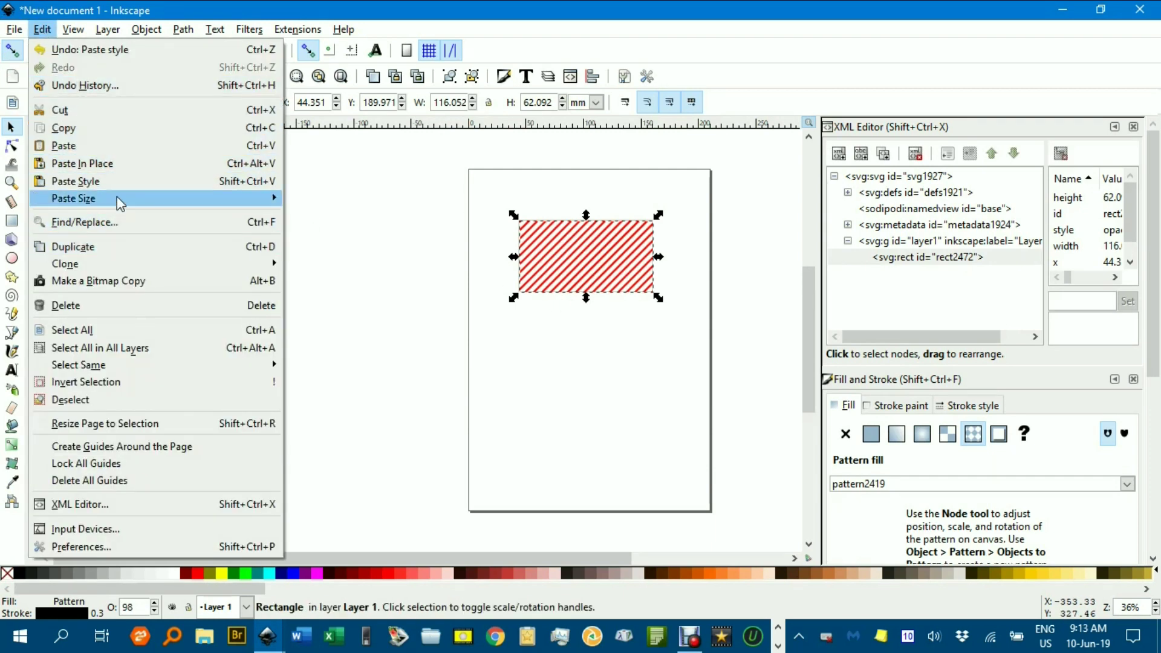
left_click(329, 192)
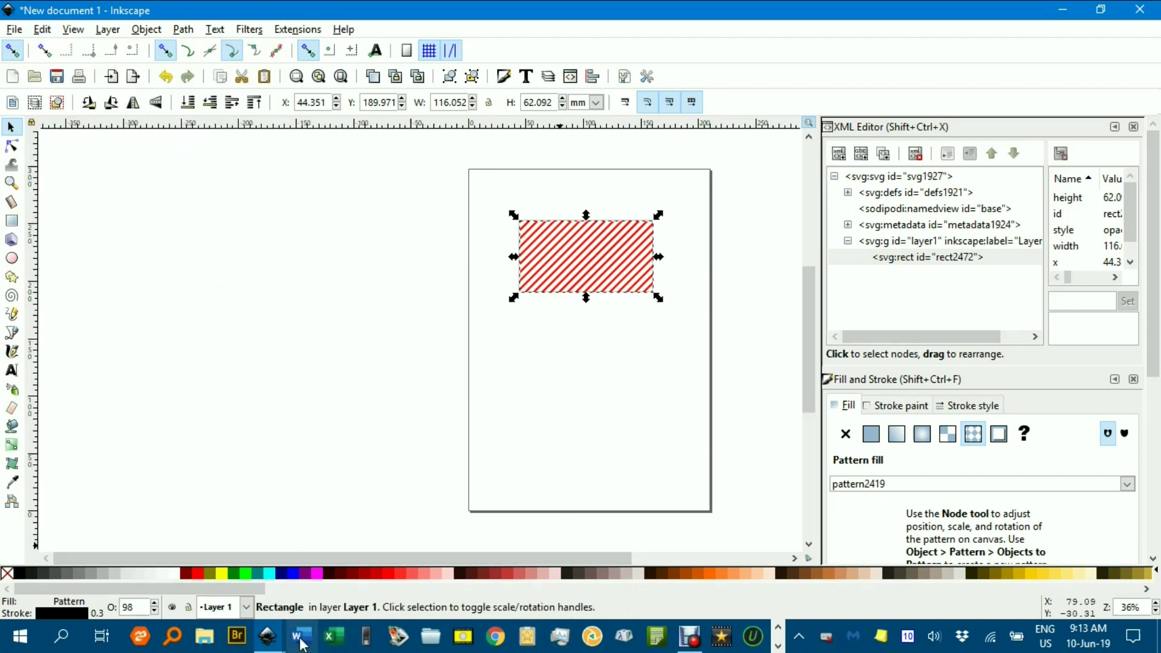
- Return to Coloured stripe patterns.svg and deselect the pattern rectangle
mouse_move(268, 637)
left_click(195, 571)
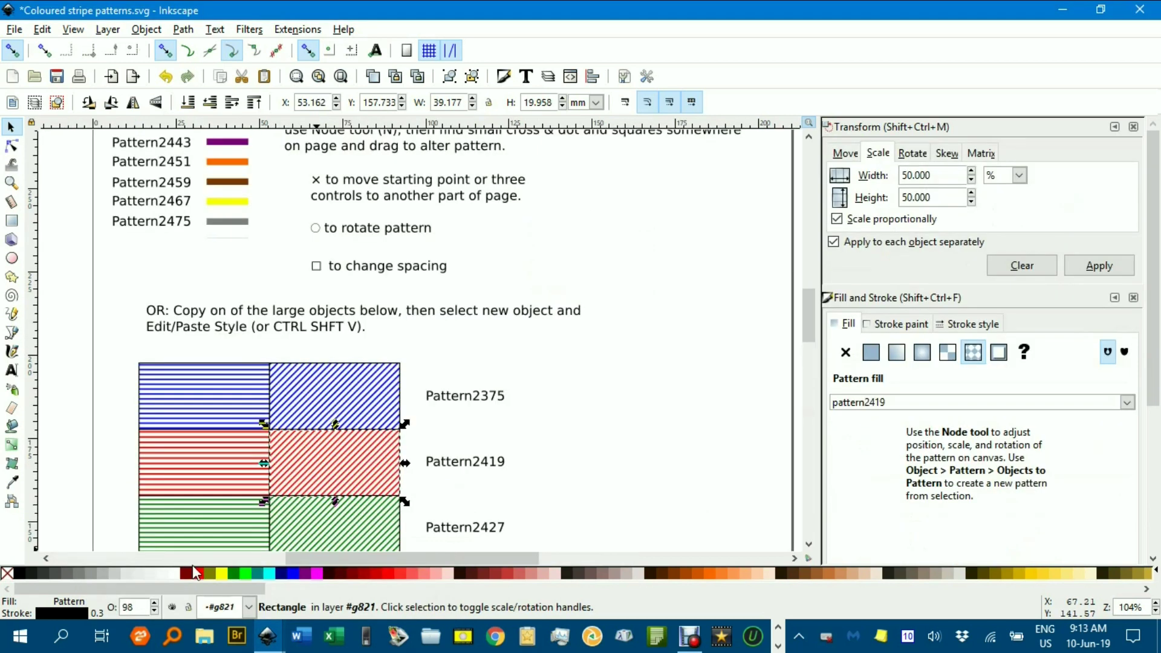
left_click(645, 440)
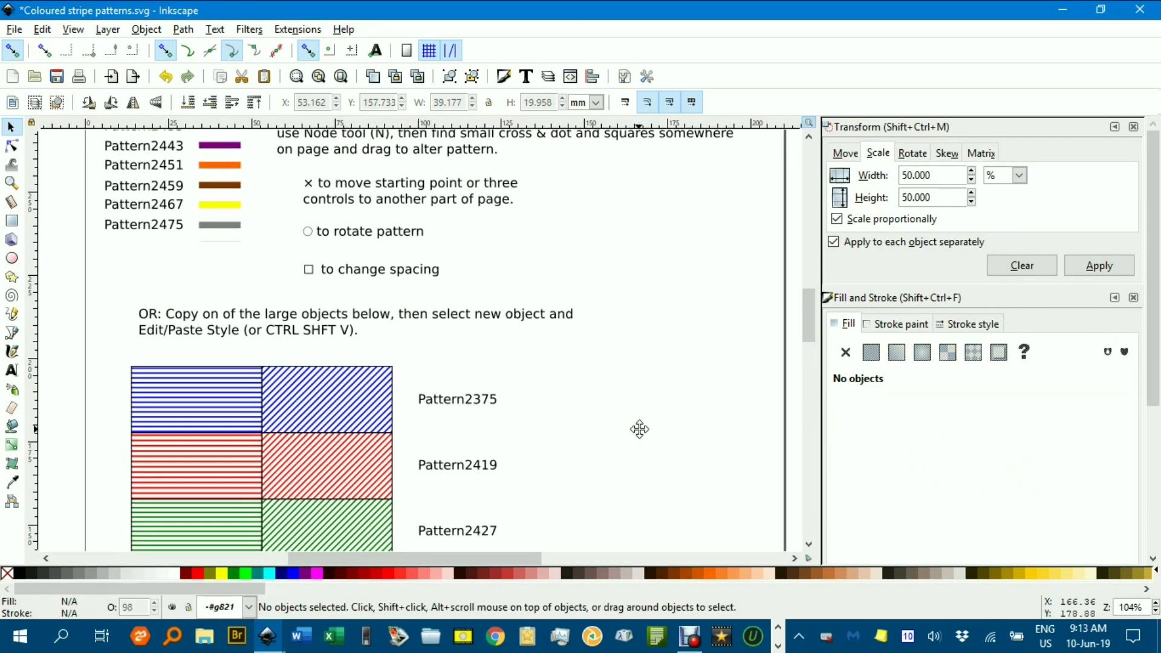
scroll(638, 428, "down", 2)
- Move all the page's swatches and instruction text off to the left of the page
scroll(662, 379, "down", 3)
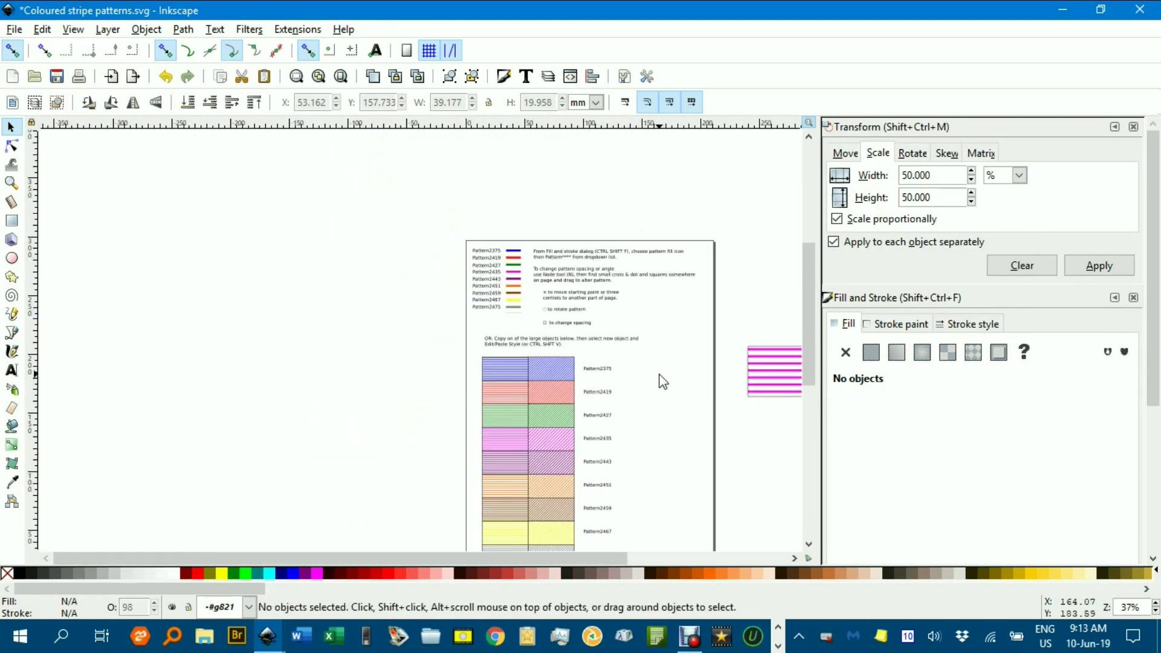
left_click_drag(659, 375, 483, 330)
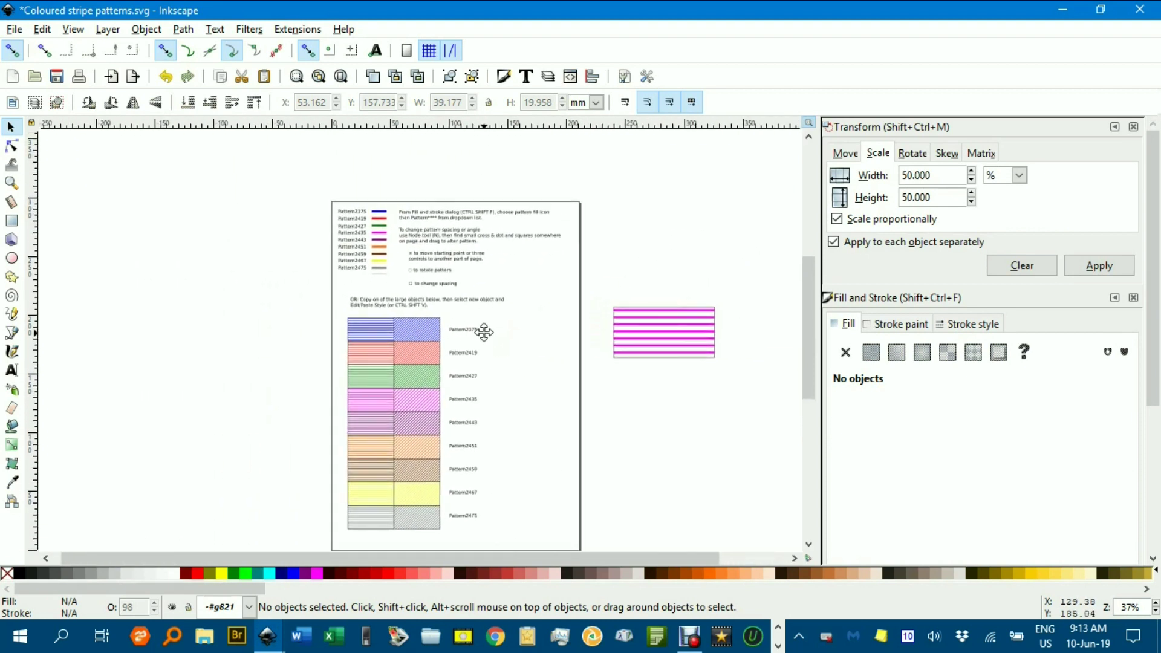
left_click_drag(269, 172, 607, 553)
left_click_drag(405, 443, 138, 437)
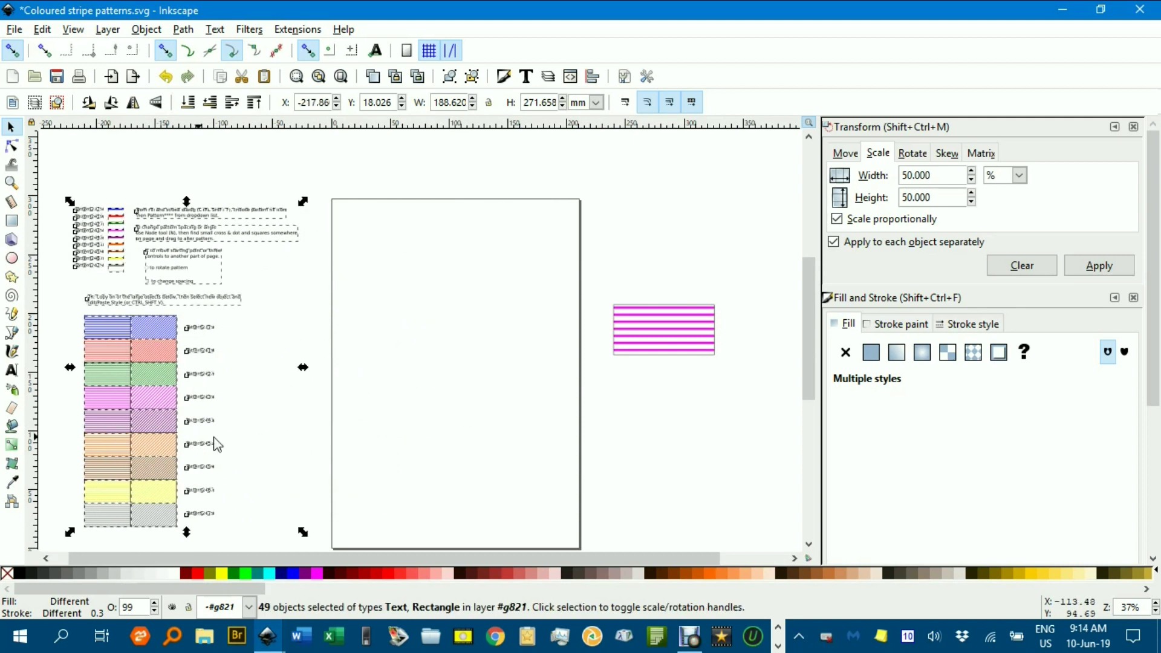
left_click(461, 353)
- Draw an ellipse near the page centre
key("e")
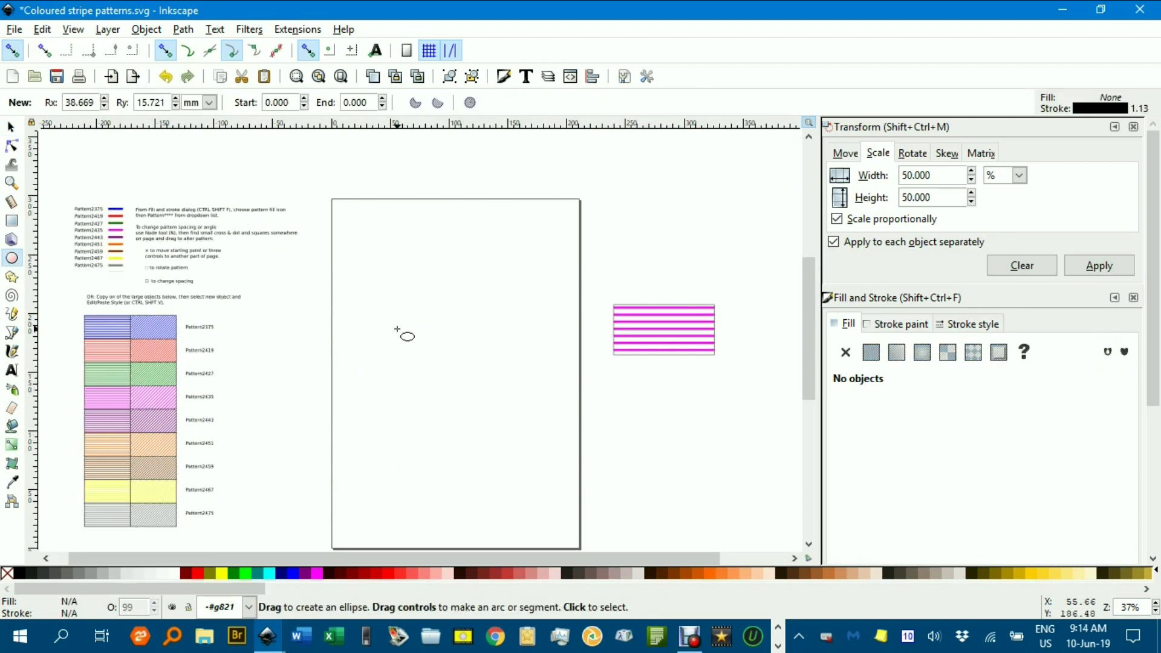
left_click_drag(405, 330, 534, 421)
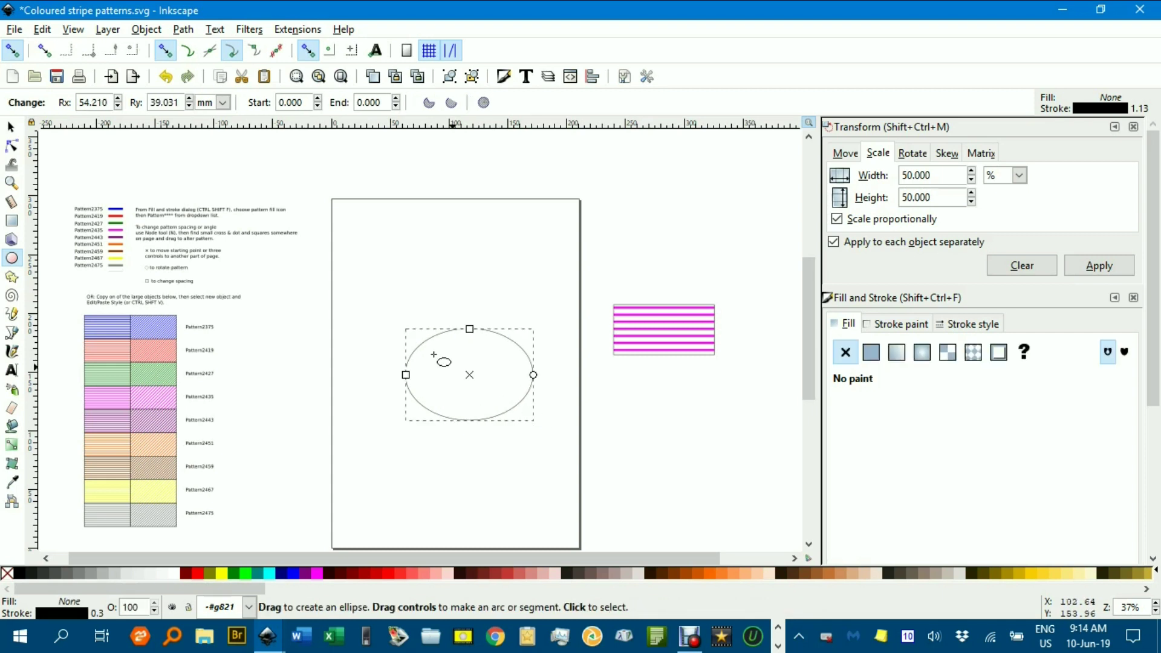
left_click(10, 127)
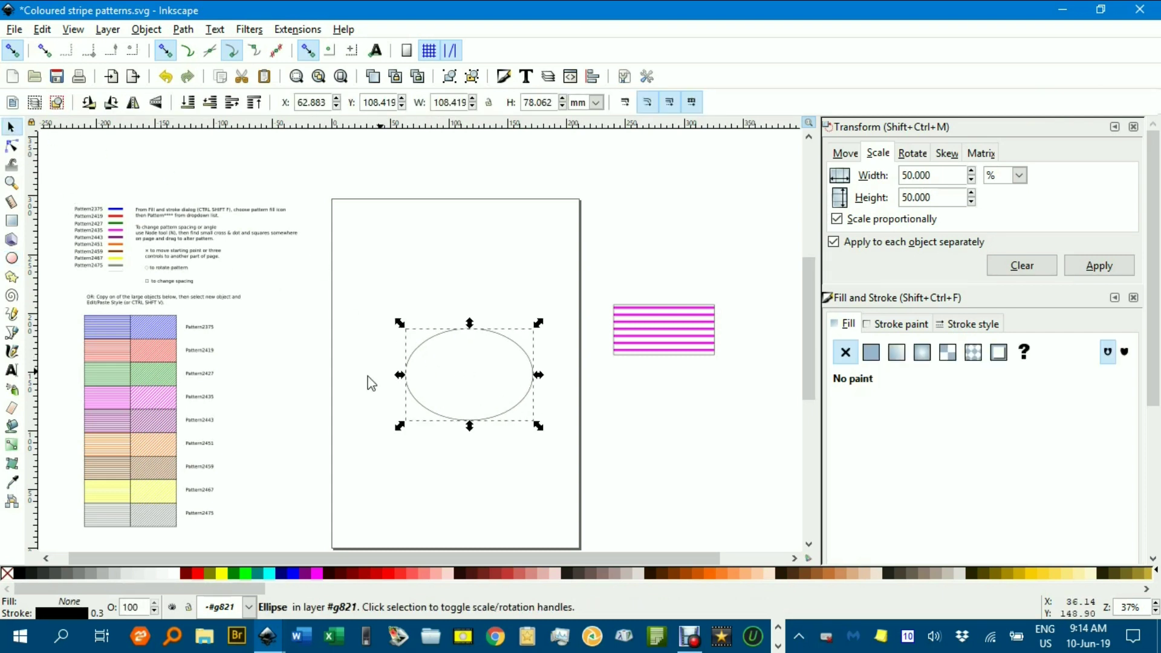
- Give the ellipse the orange horizontal-stripe pattern2451 fill
scroll(242, 394, "up", 2)
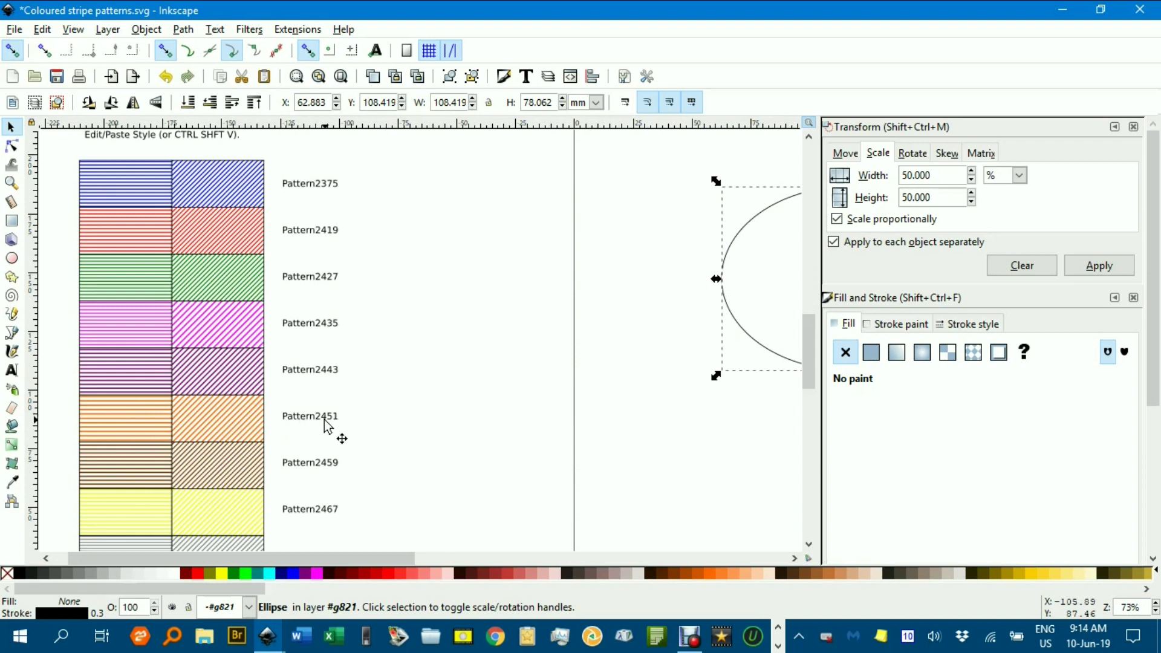
mouse_move(513, 369)
left_mouse_down()
mouse_move(363, 361)
mouse_move(241, 379)
left_mouse_up()
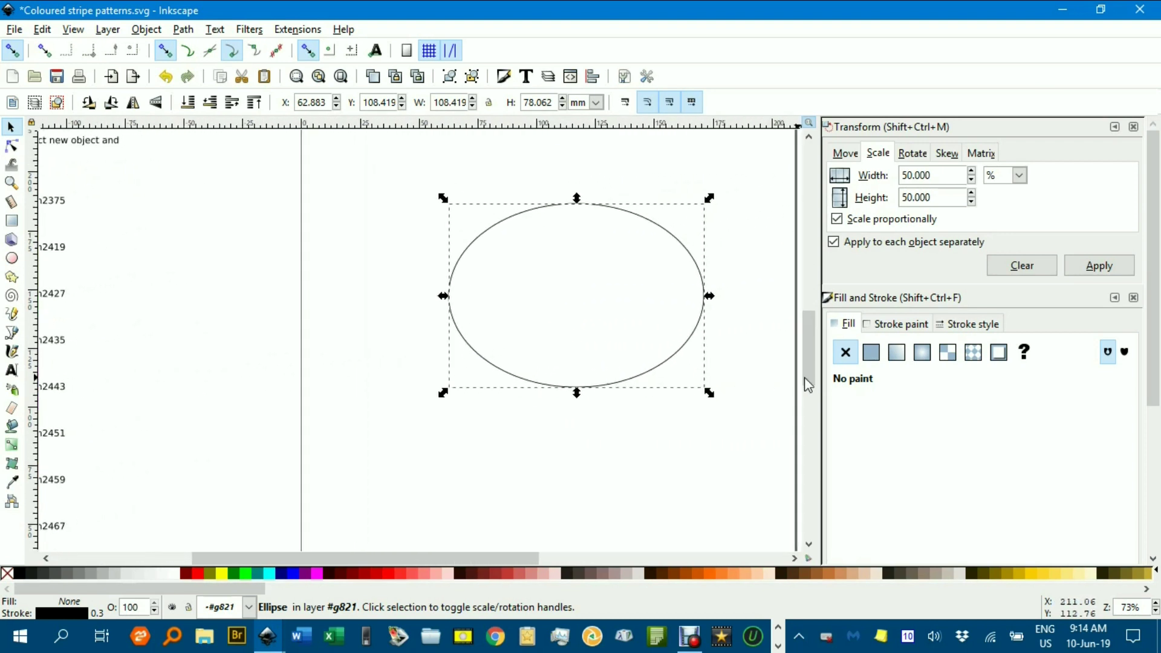
left_click(973, 352)
left_click(1127, 402)
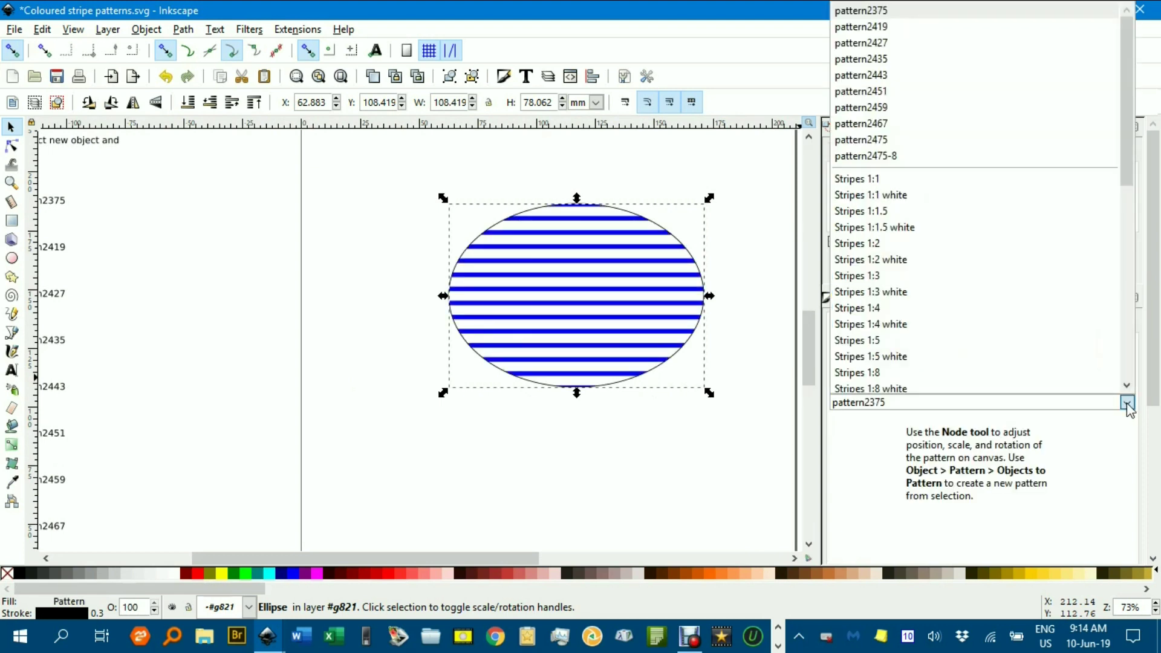
left_click(887, 92)
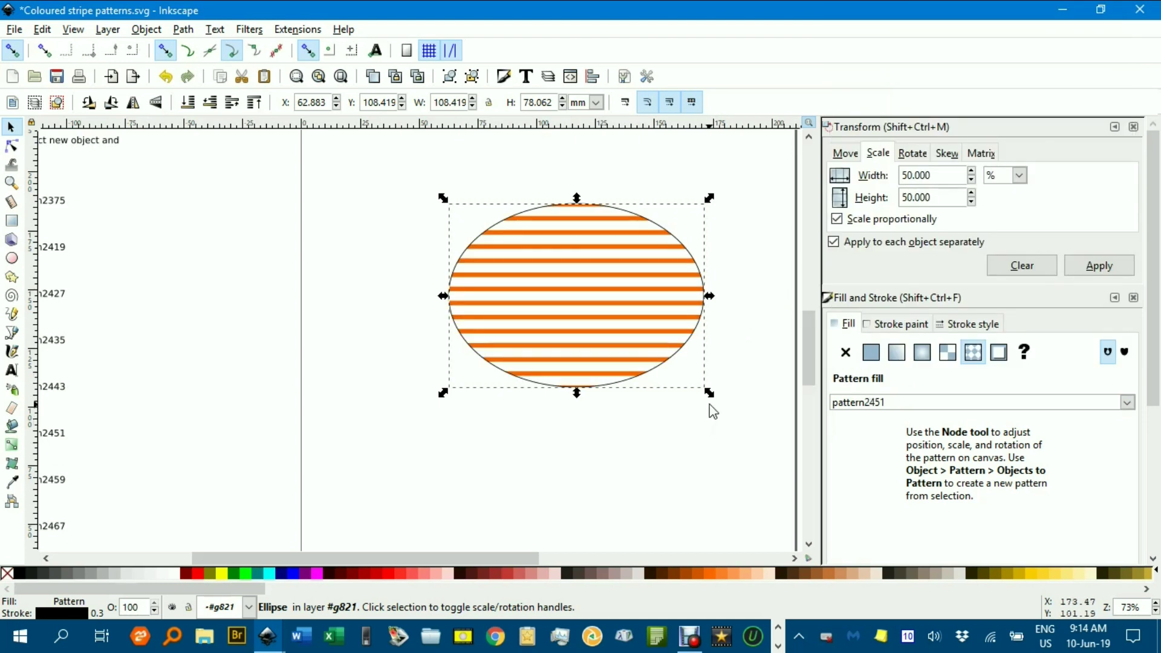
scroll(650, 395, "down", 1)
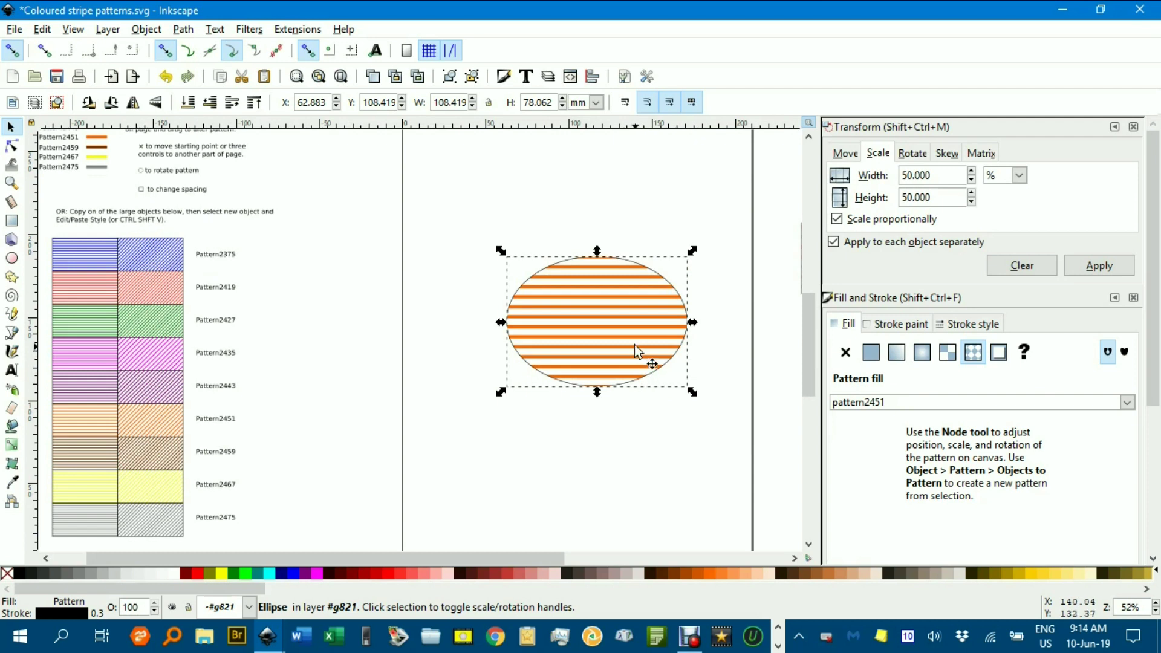
- Drag the pattern handles to rotate the orange stripes diagonally with finer spacing
key("n")
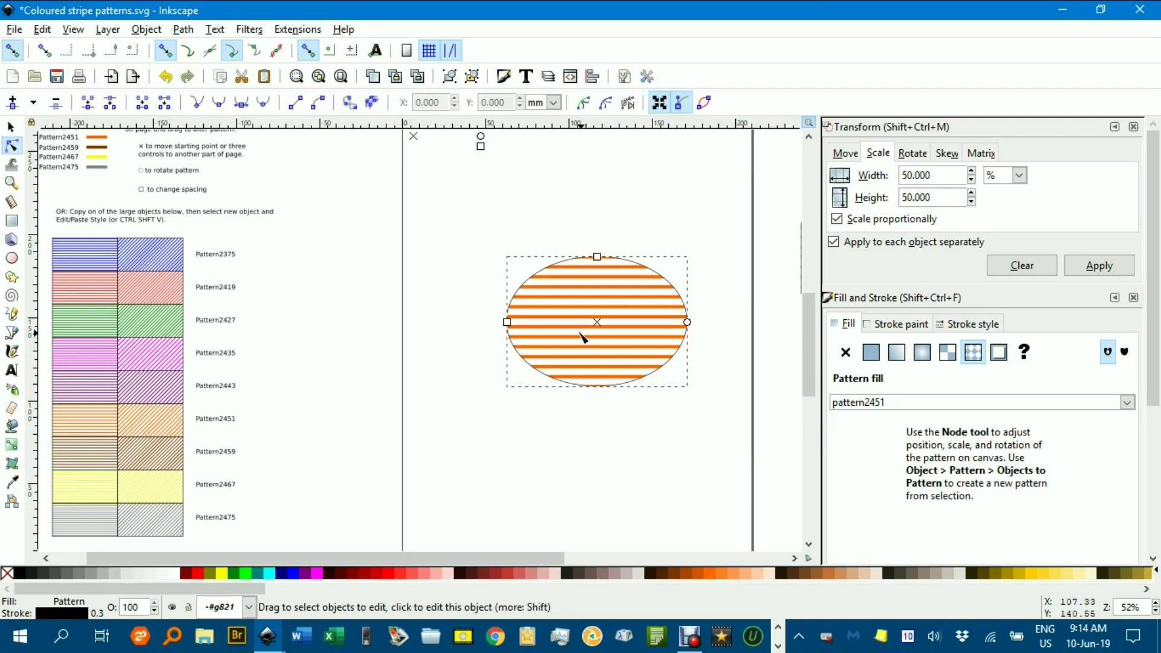
left_click_drag(543, 210, 500, 272)
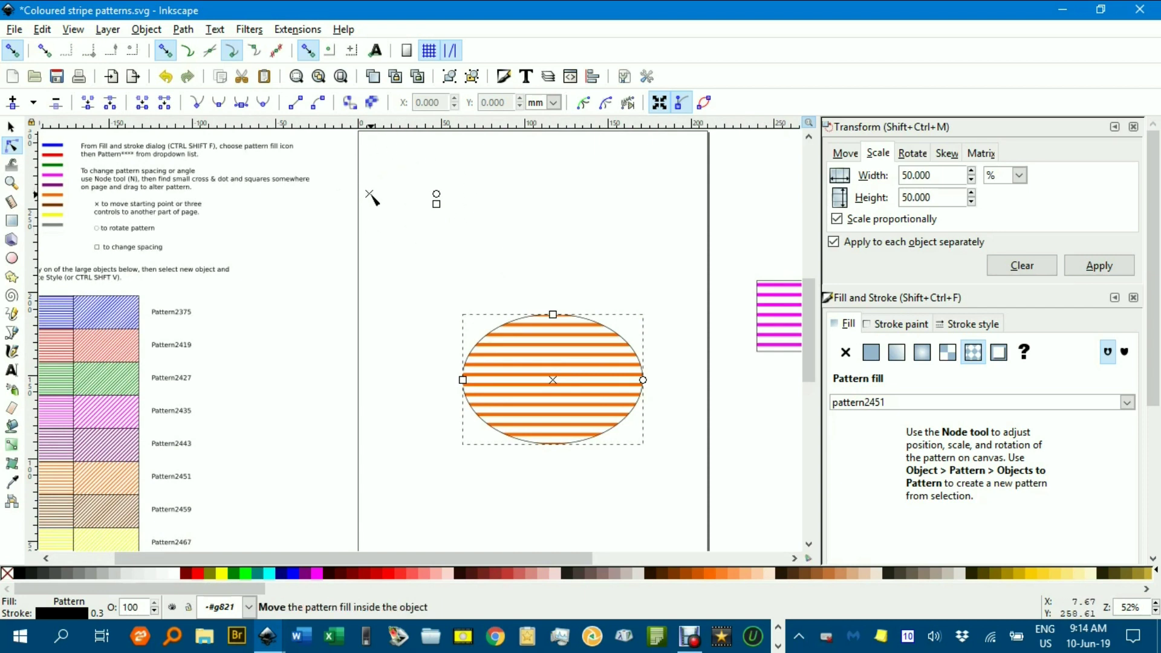
left_click_drag(370, 194, 347, 384)
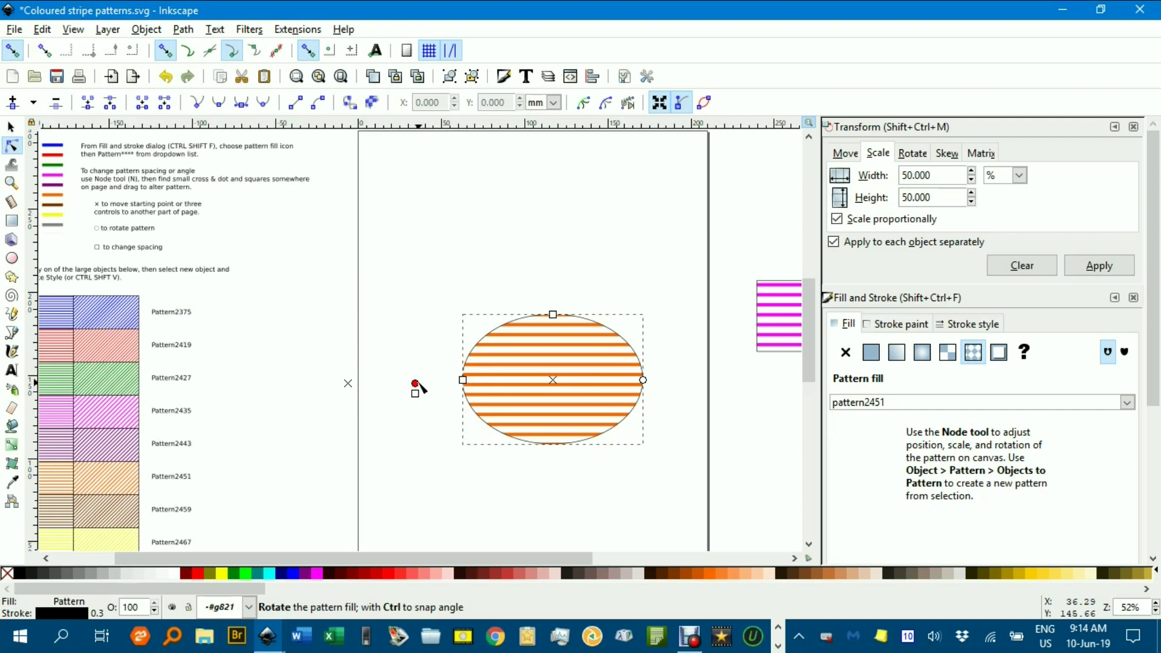
left_click_drag(415, 384, 410, 346)
key("Escape")
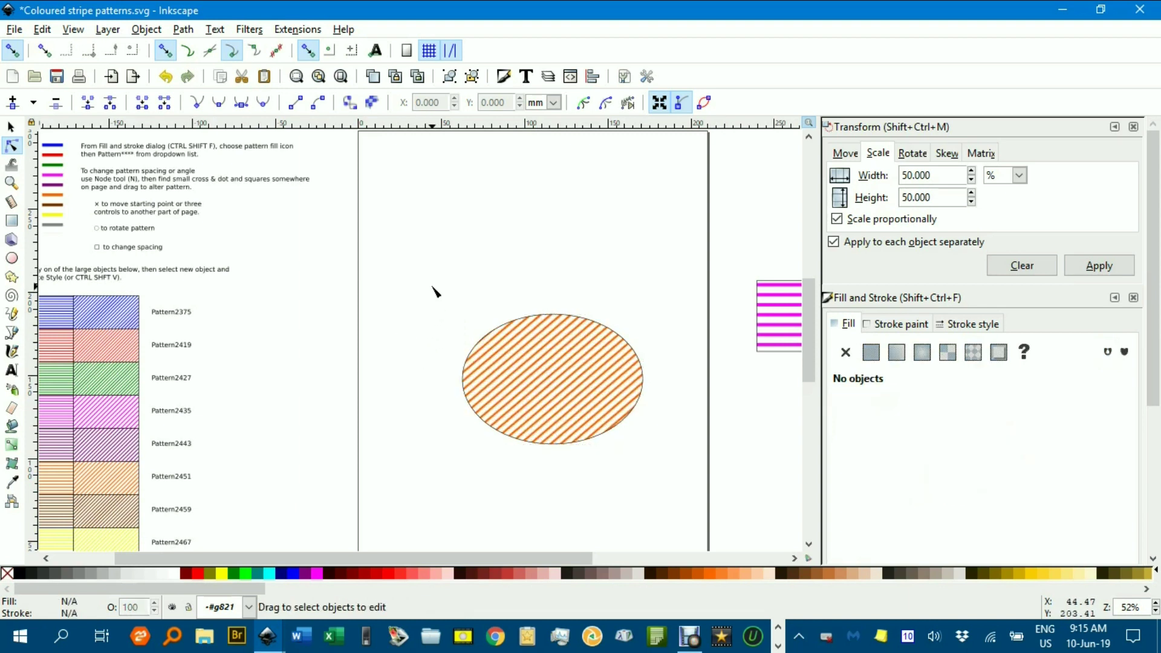
- Apply the green Pattern2427 stripe style to the pentagon with Paste Style
scroll(533, 289, "down", 2)
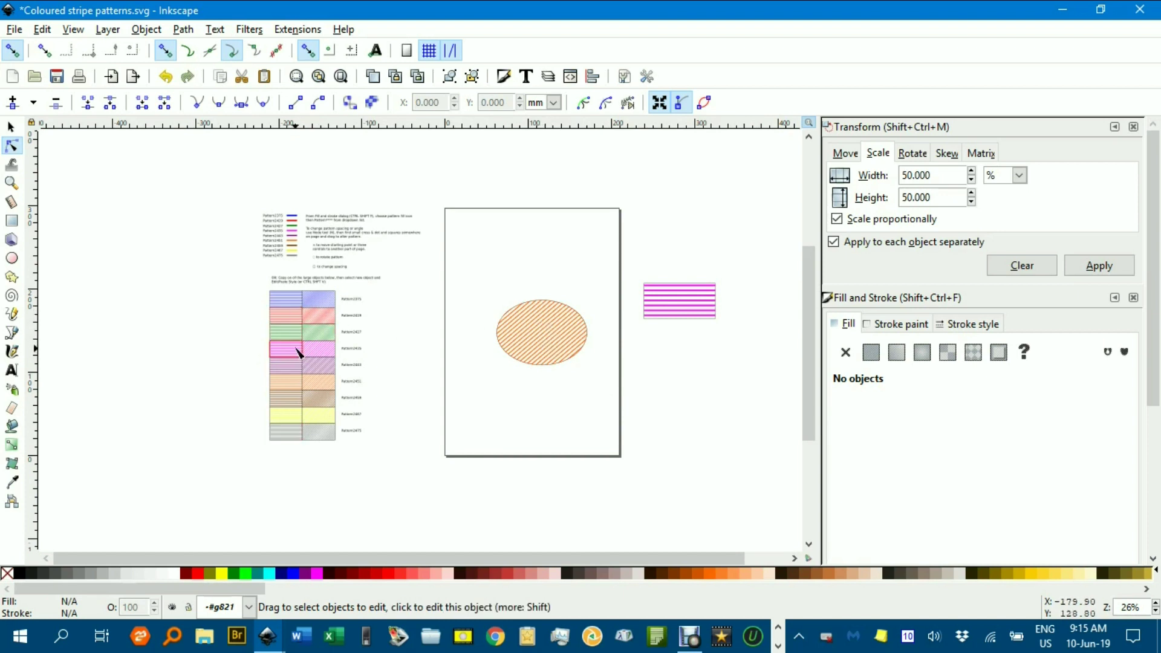
scroll(311, 369, "up", 2)
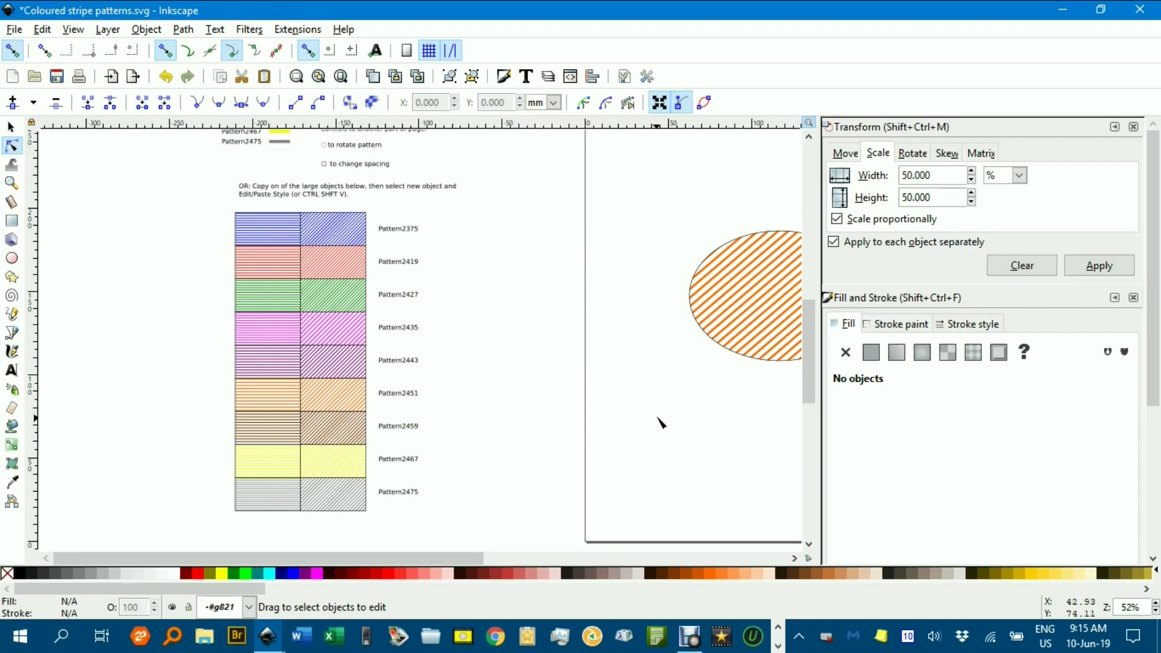
scroll(618, 392, "up", 2)
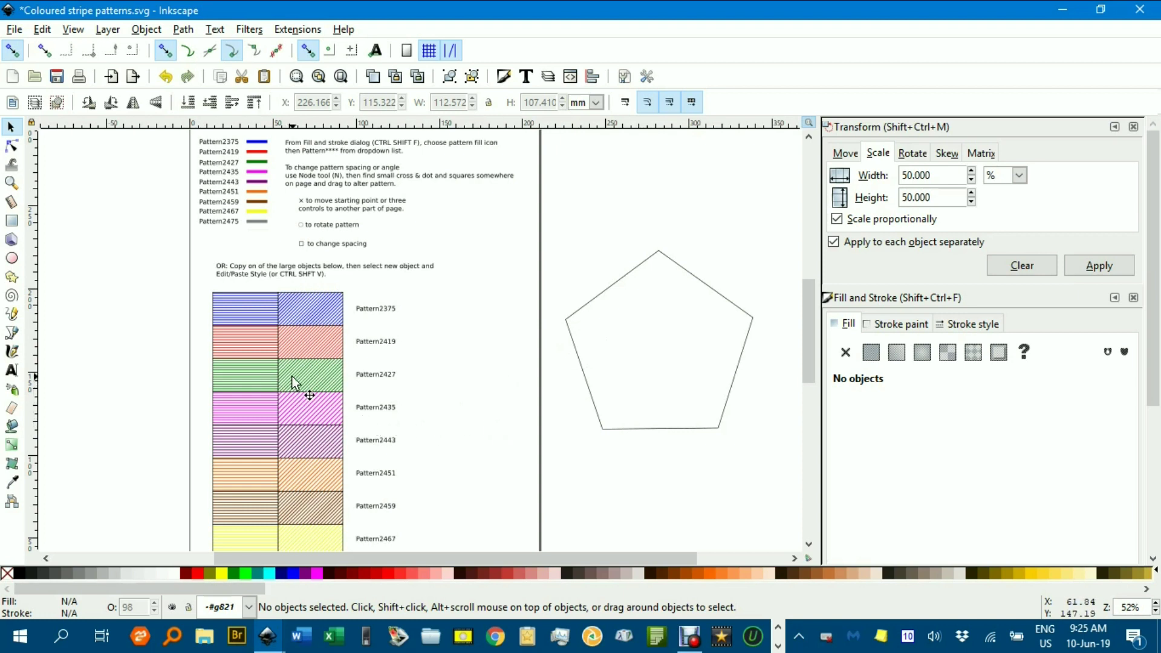
left_click(312, 380)
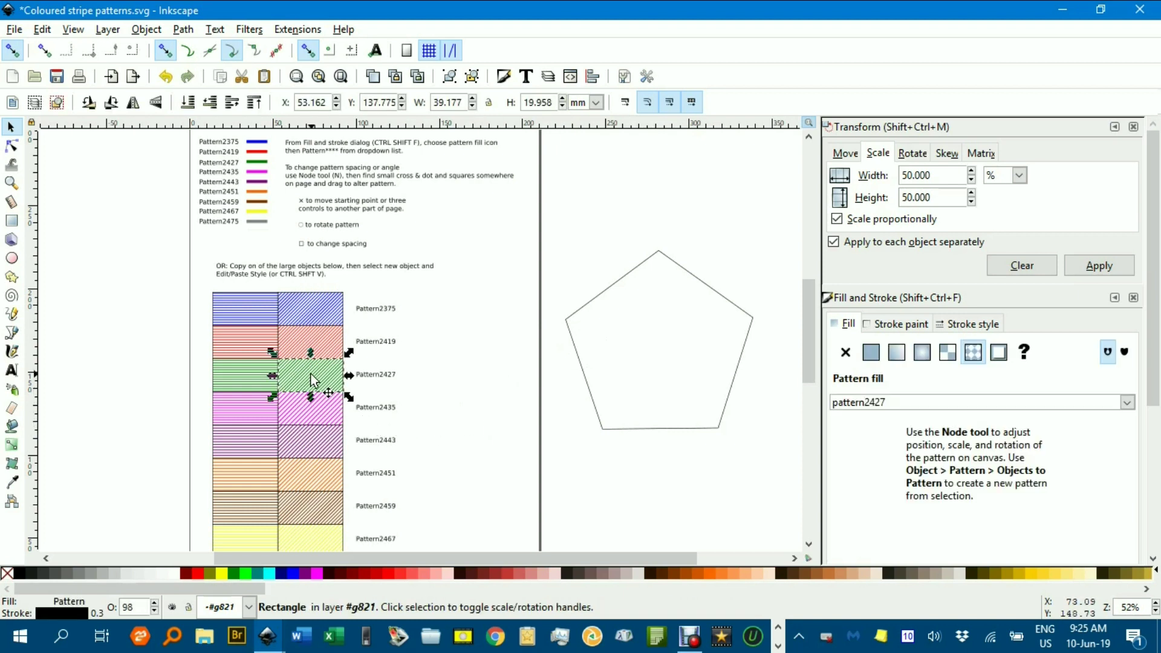
left_click(595, 305)
left_click(42, 30)
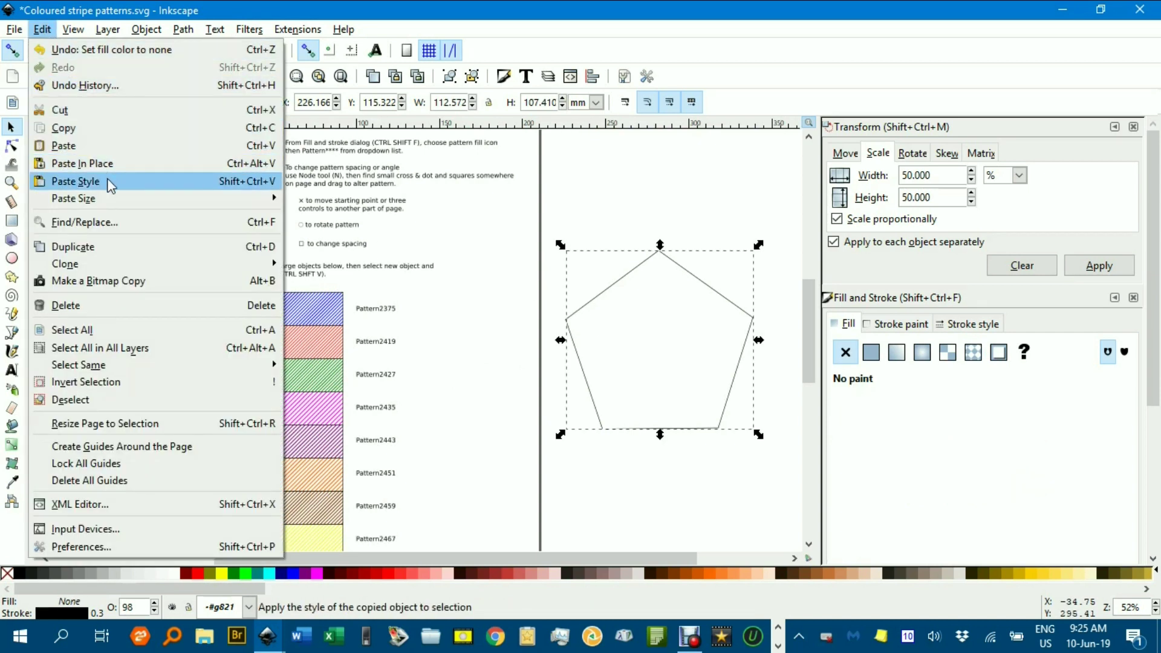
left_click(146, 181)
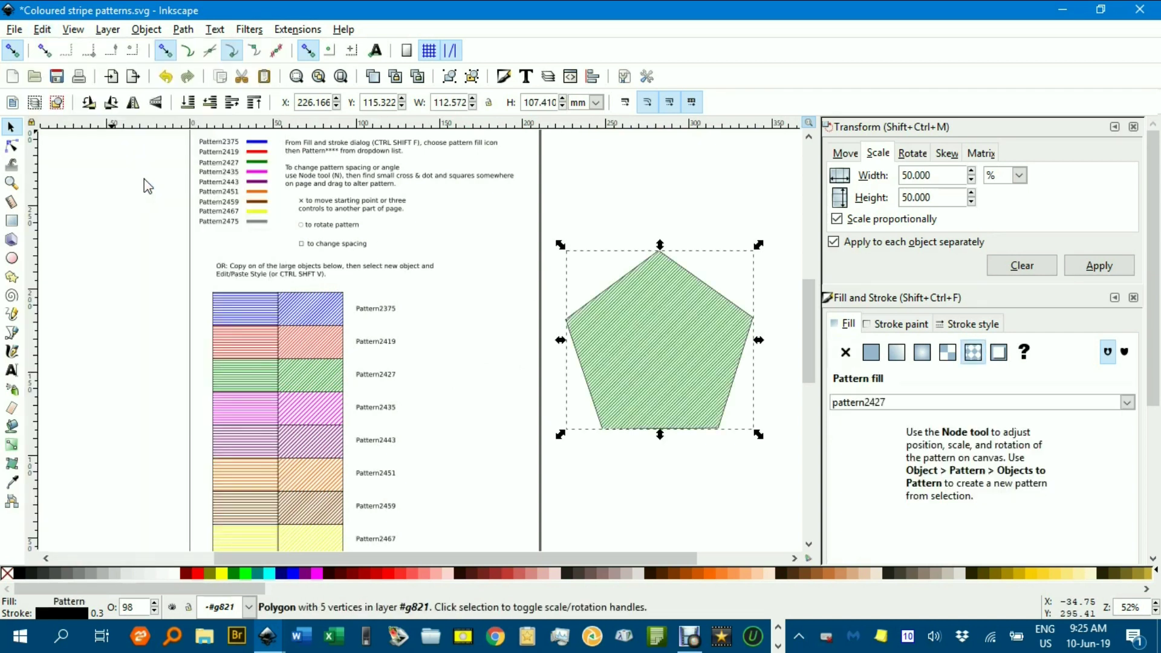
left_click(626, 199)
scroll(659, 329, "up", 1)
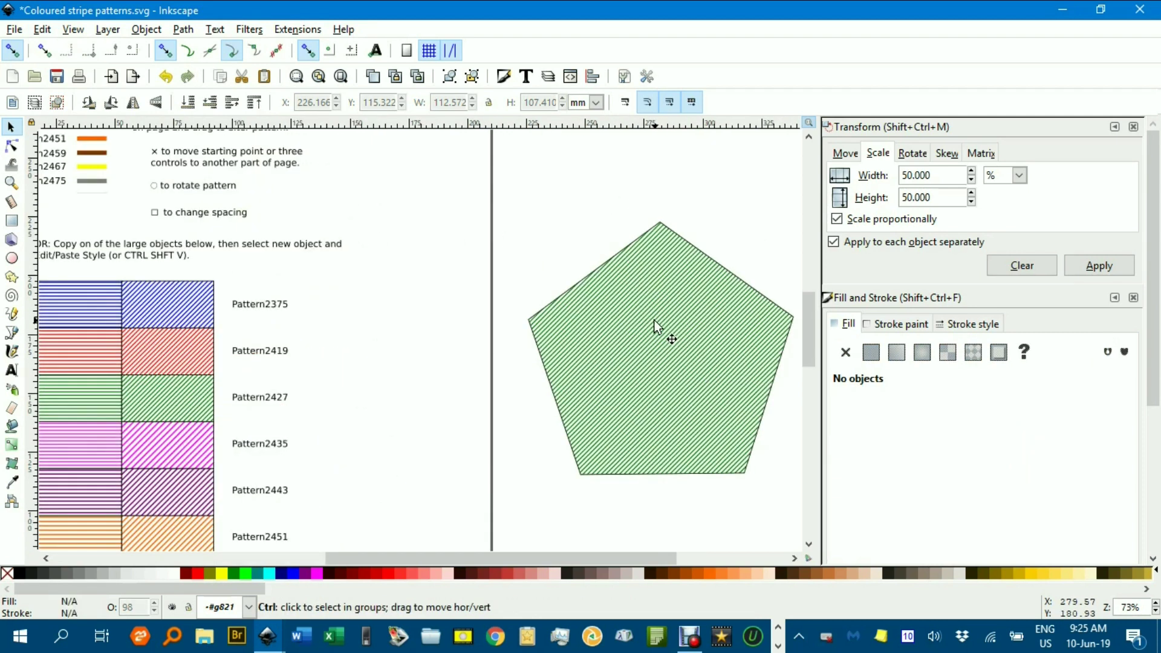
scroll(656, 329, "down", 1)
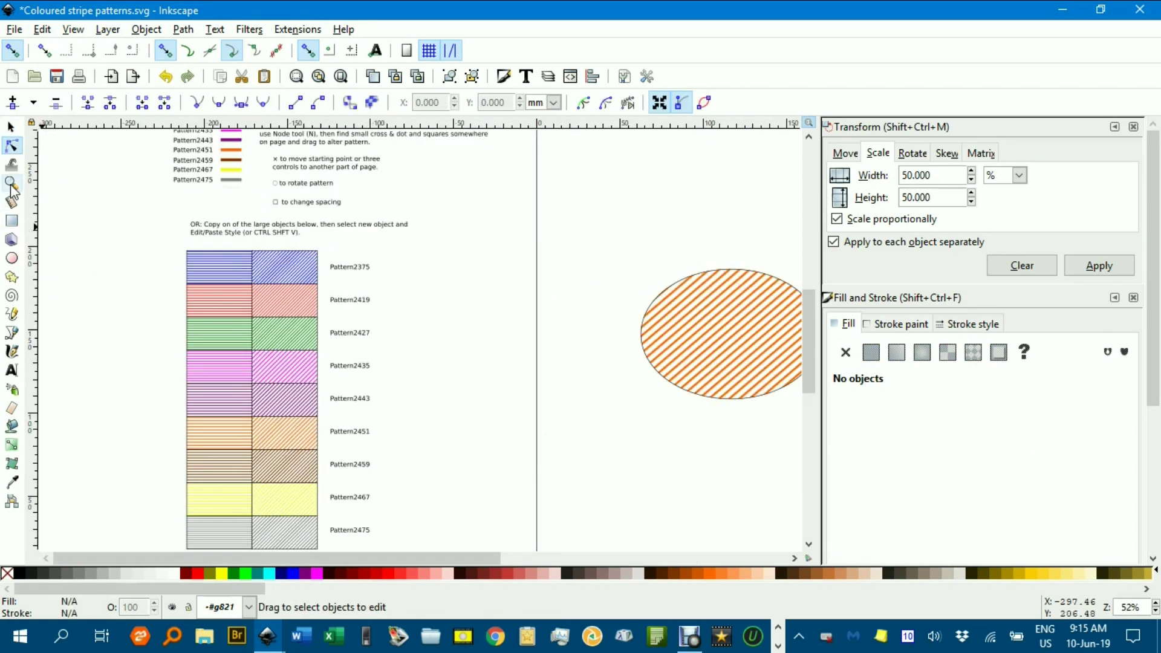
- Draw a thin horizontal bar on the page and fill it cyan
left_click(11, 126)
left_click_drag(175, 199, 80, 273)
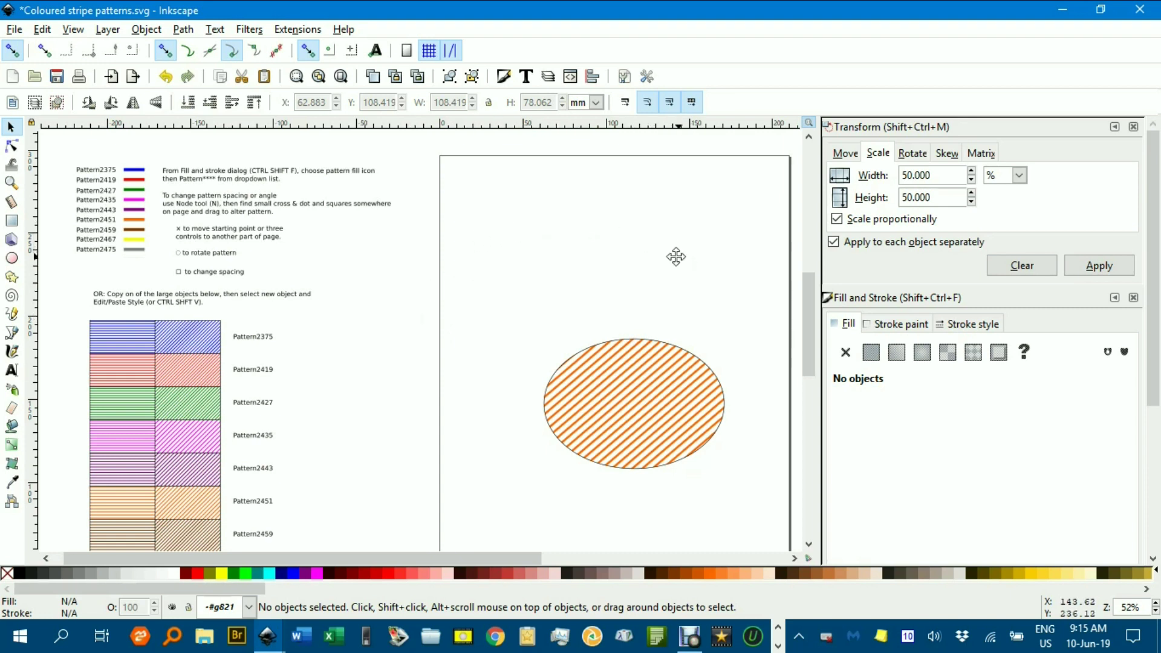
left_click_drag(677, 254, 534, 286)
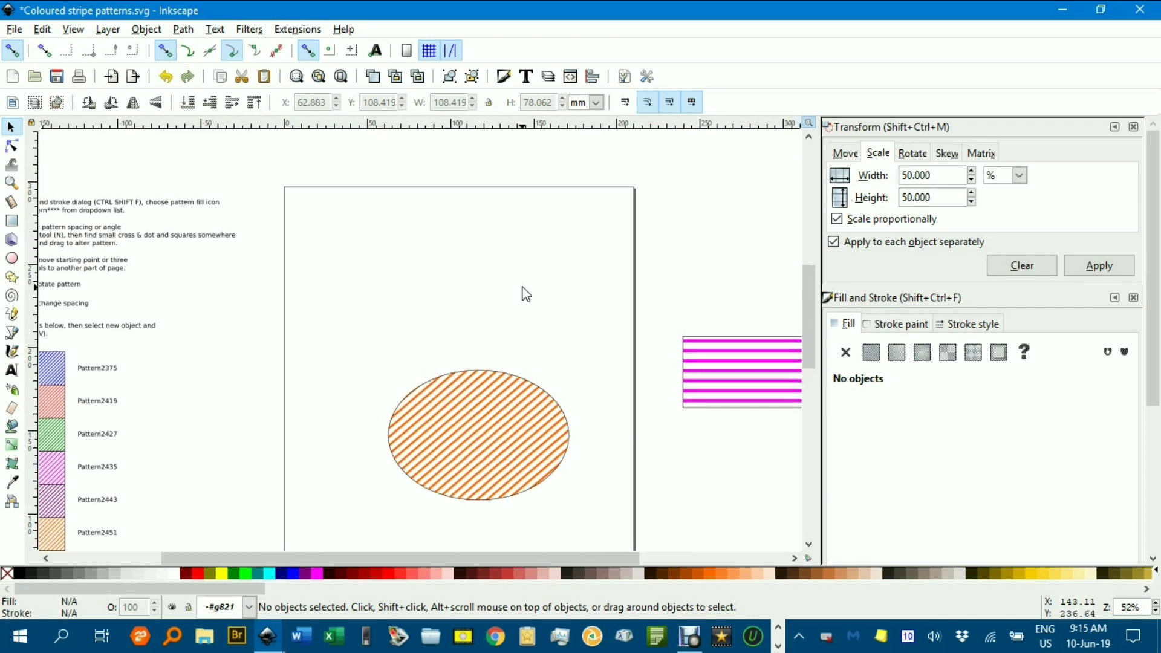
scroll(478, 266, "up", 2, "ctrl")
scroll(454, 303, "up", 3)
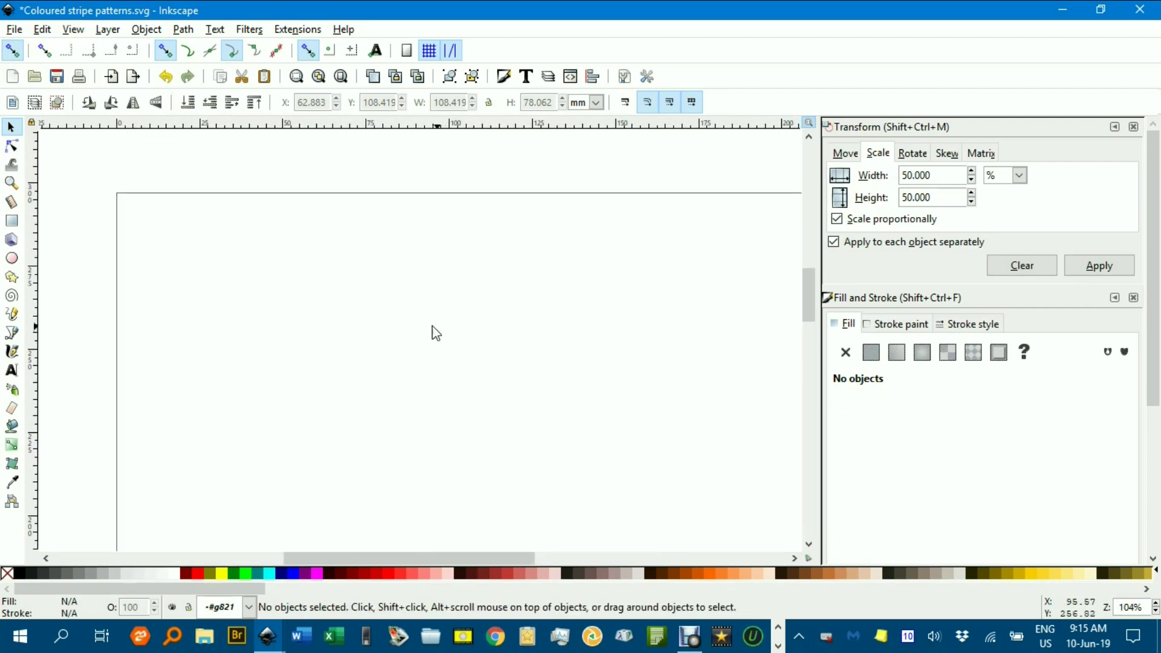
key("r")
left_click_drag(279, 253, 523, 267)
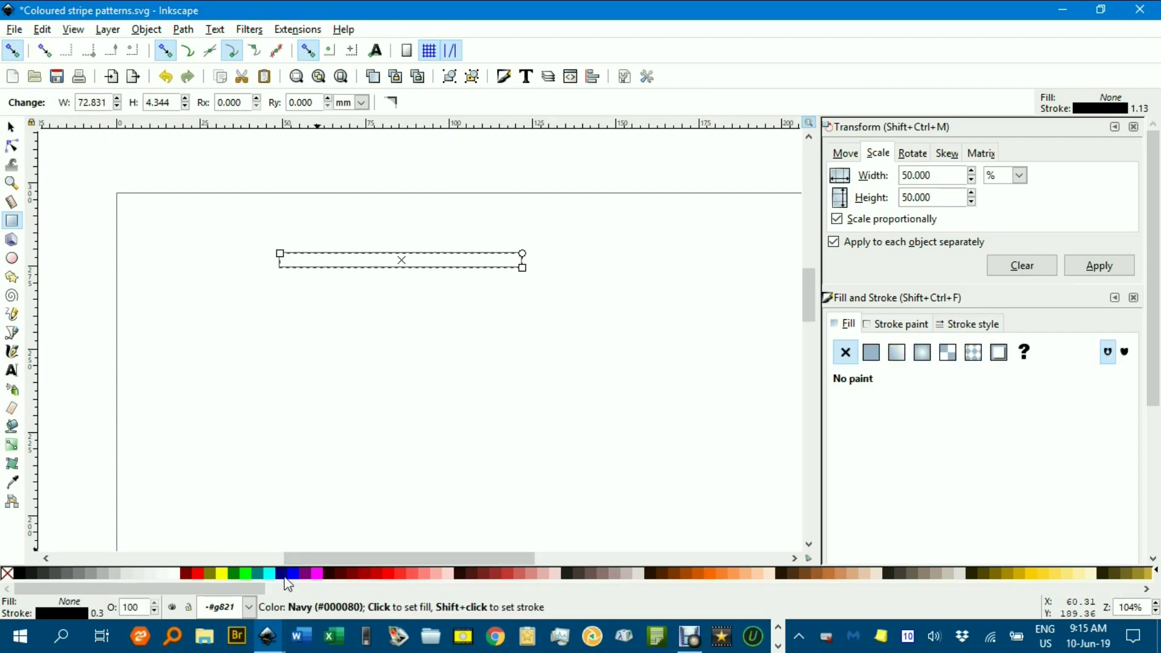
left_click(270, 574)
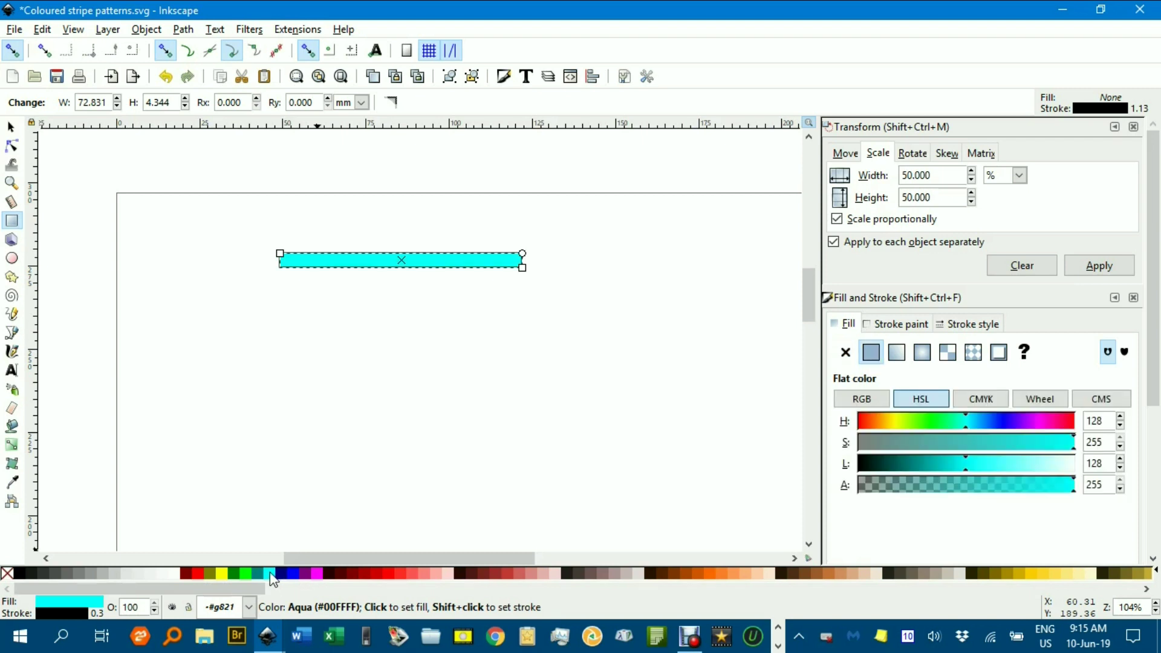
- Duplicate the cyan bar directly below it and make the copy yellow
left_click(10, 127)
key("ctrl+d")
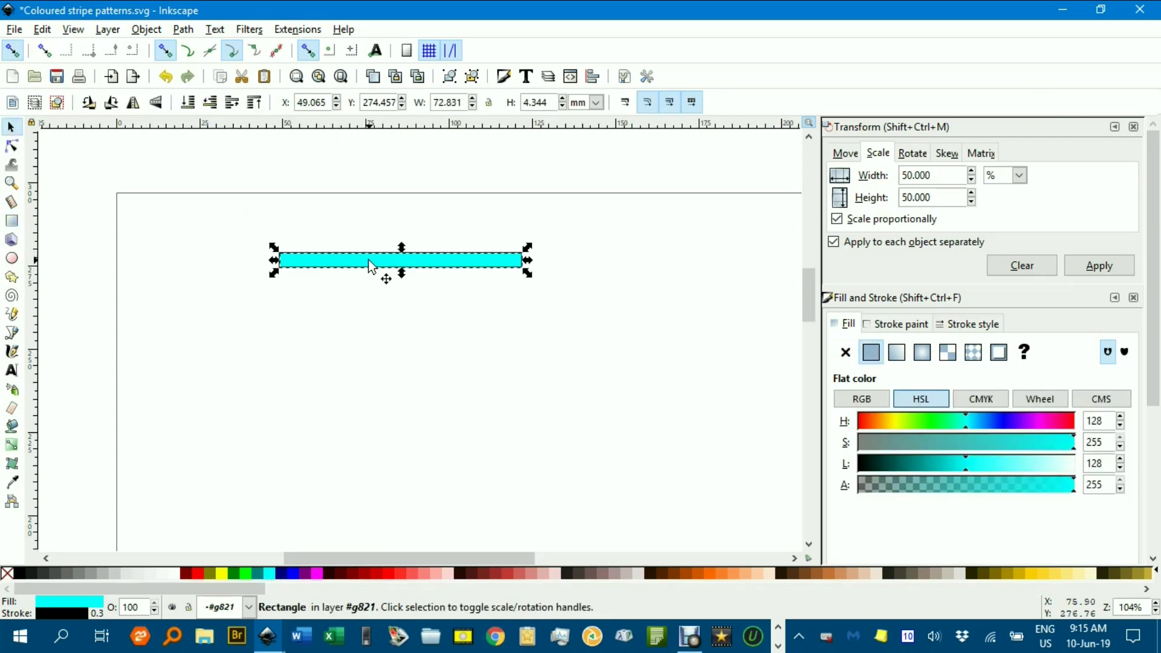
left_click_drag(368, 260, 376, 278)
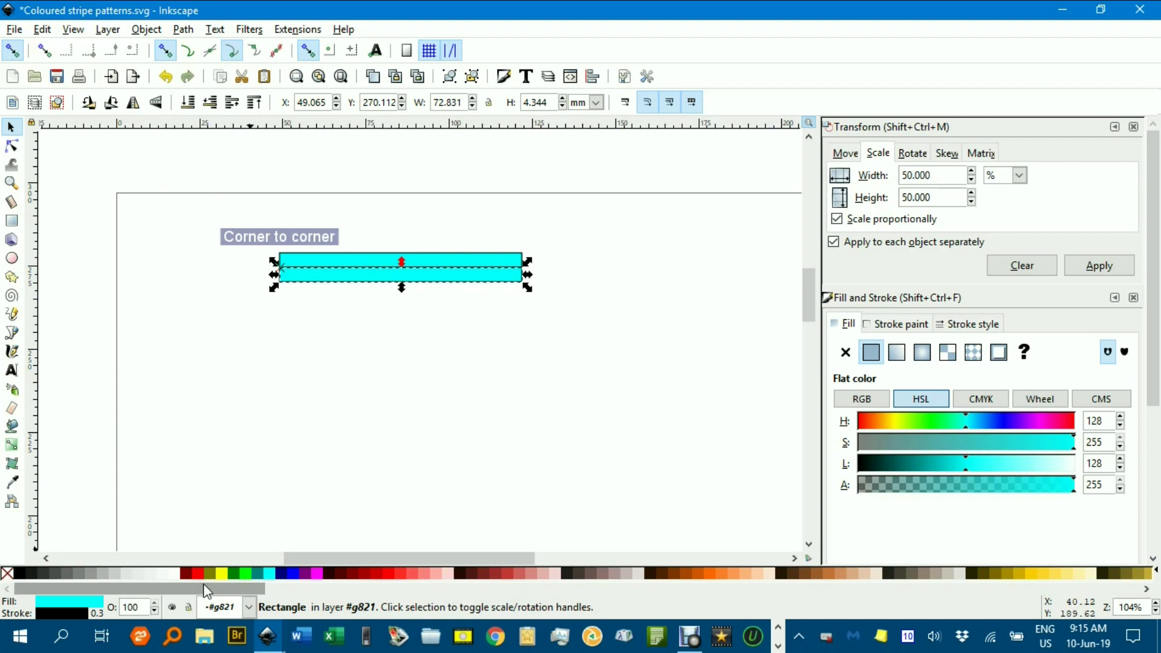
left_click(223, 575)
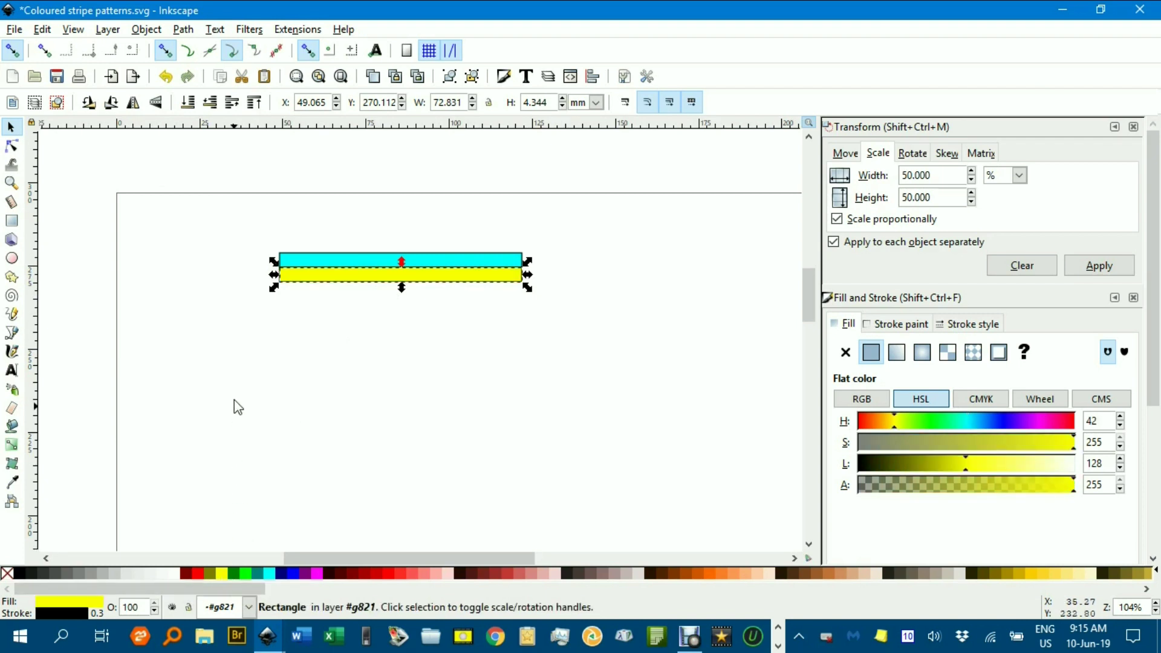
left_click(223, 247)
- Remove both bars' outlines, group them, and shift the group slightly left
left_click_drag(221, 231, 591, 333)
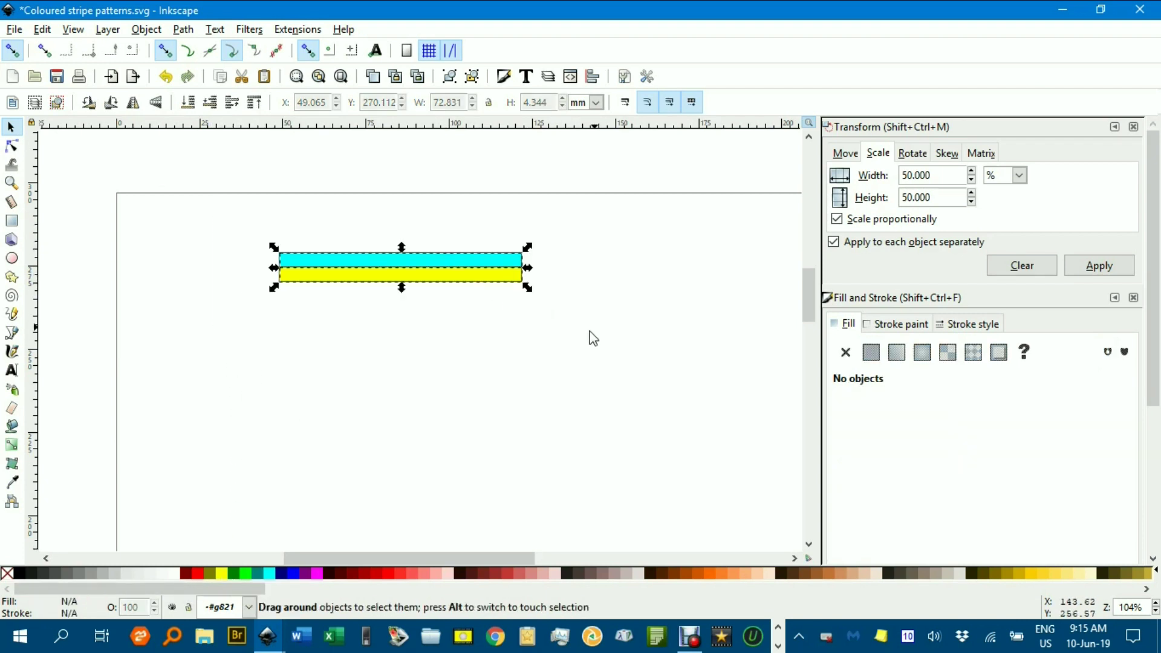
left_click(8, 573, "shift")
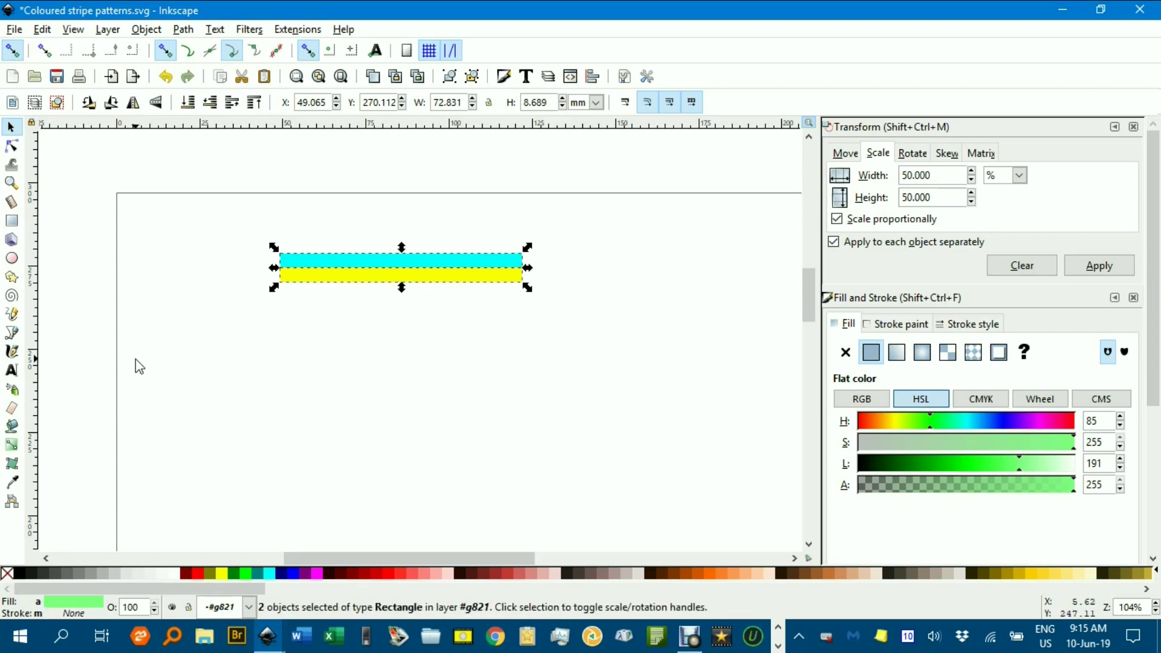
key("ctrl+g")
left_click(299, 370)
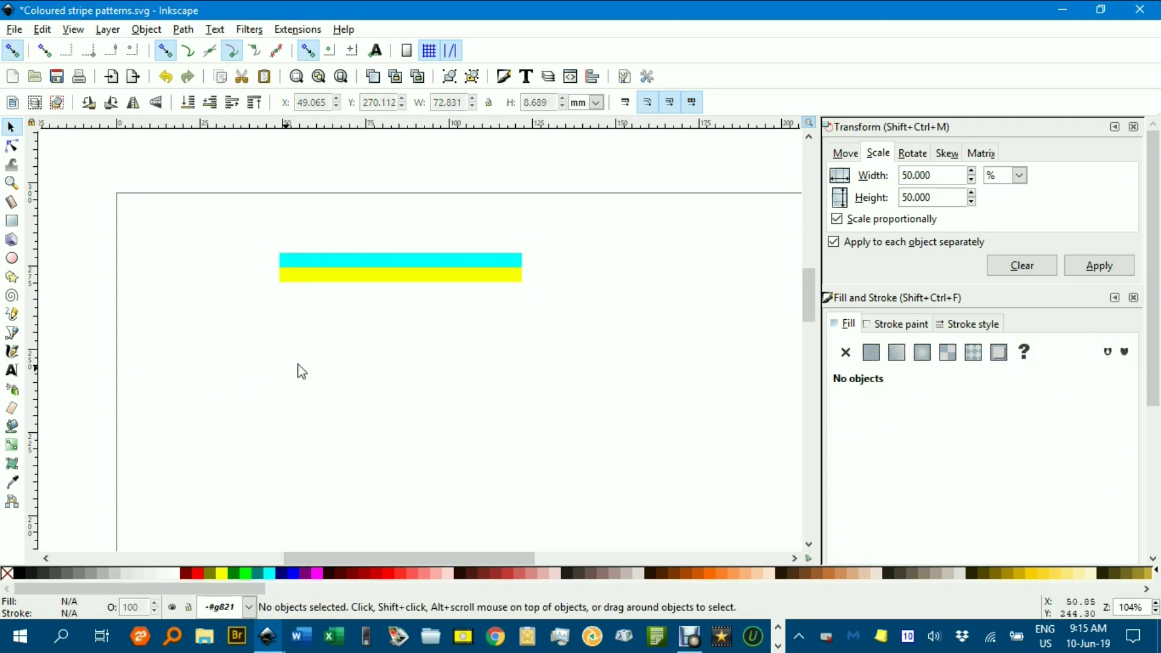
left_click_drag(355, 277, 323, 272)
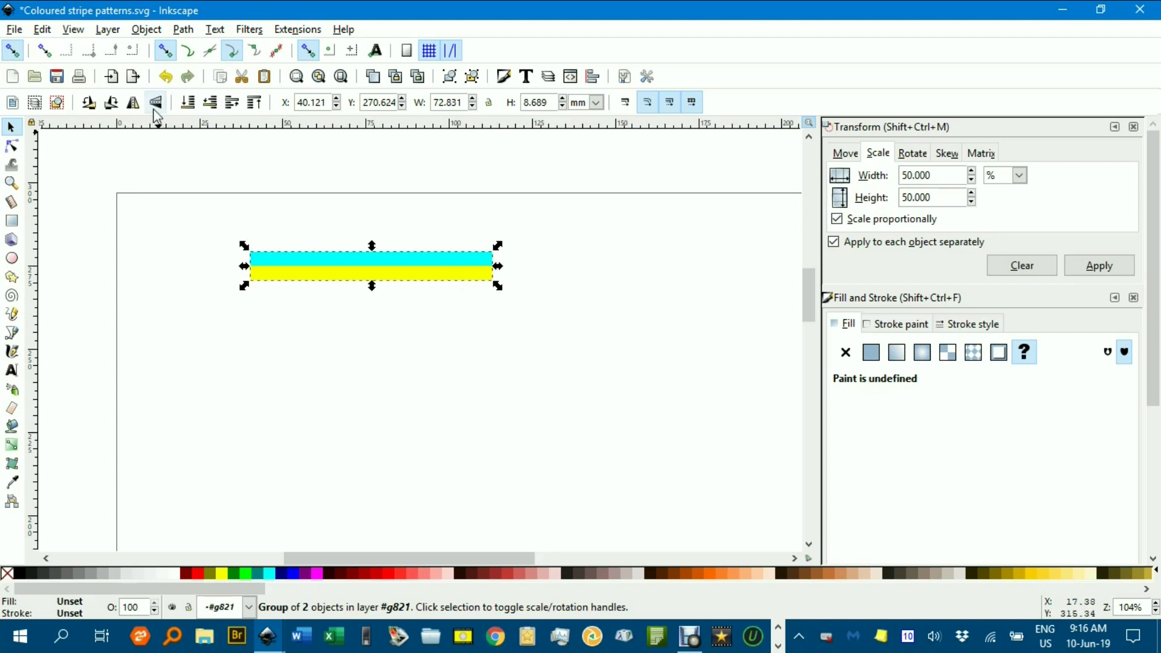
- Convert the cyan-and-yellow bar group into a new pattern, pattern3236, with Objects to Pattern
left_click(145, 30)
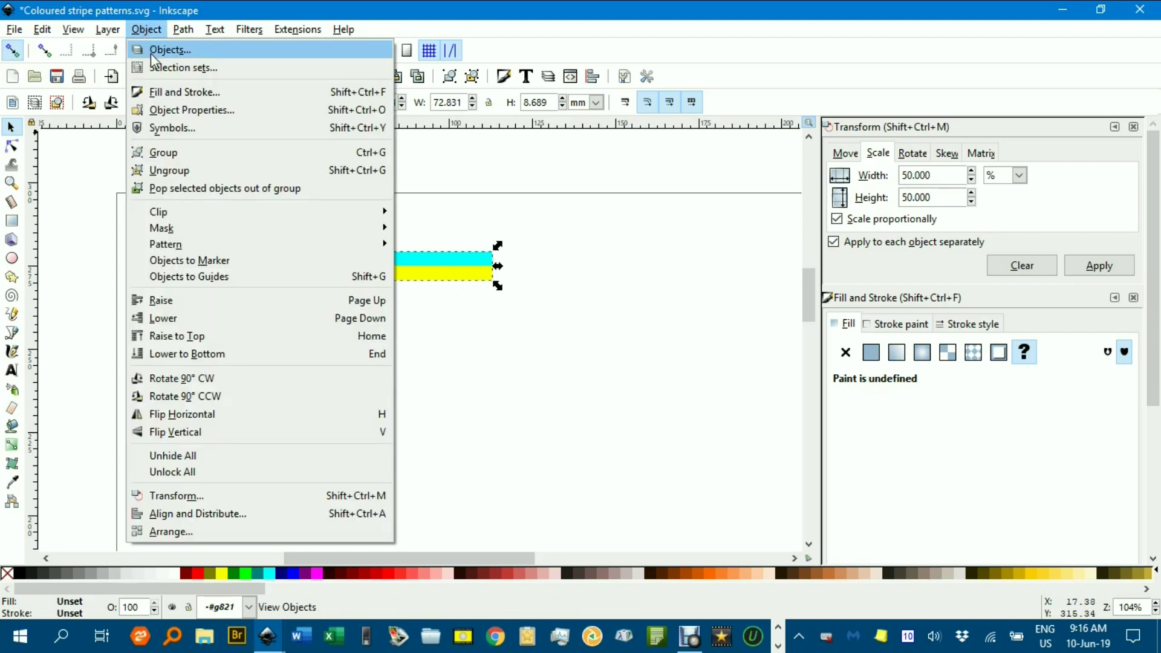
mouse_move(190, 244)
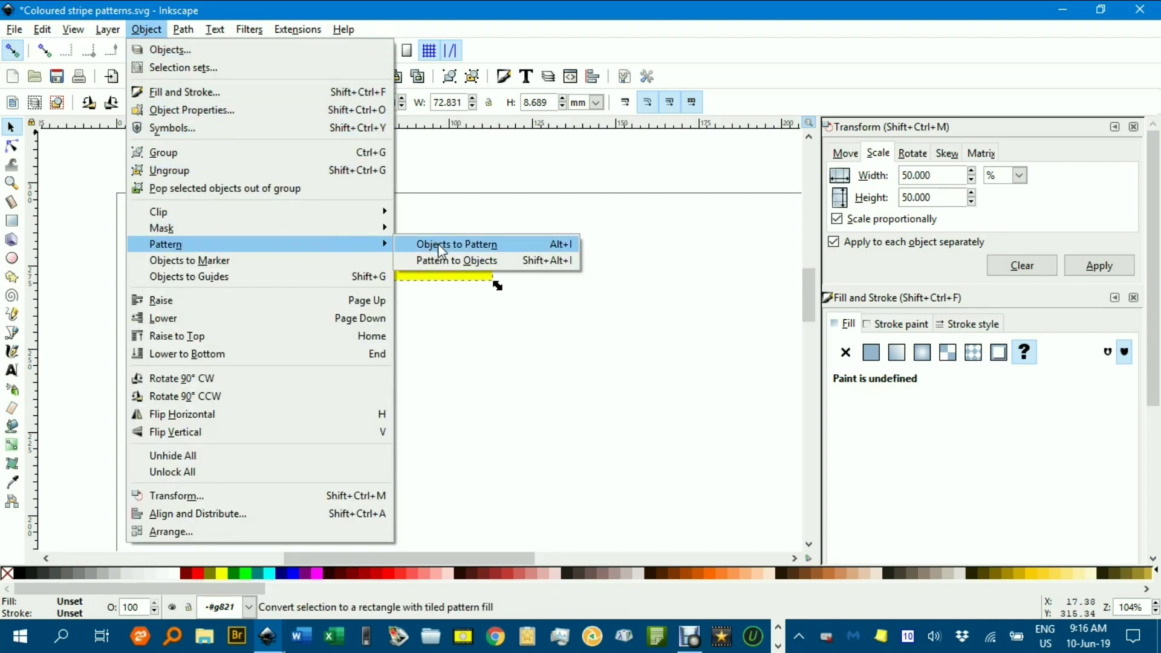
left_click(438, 245)
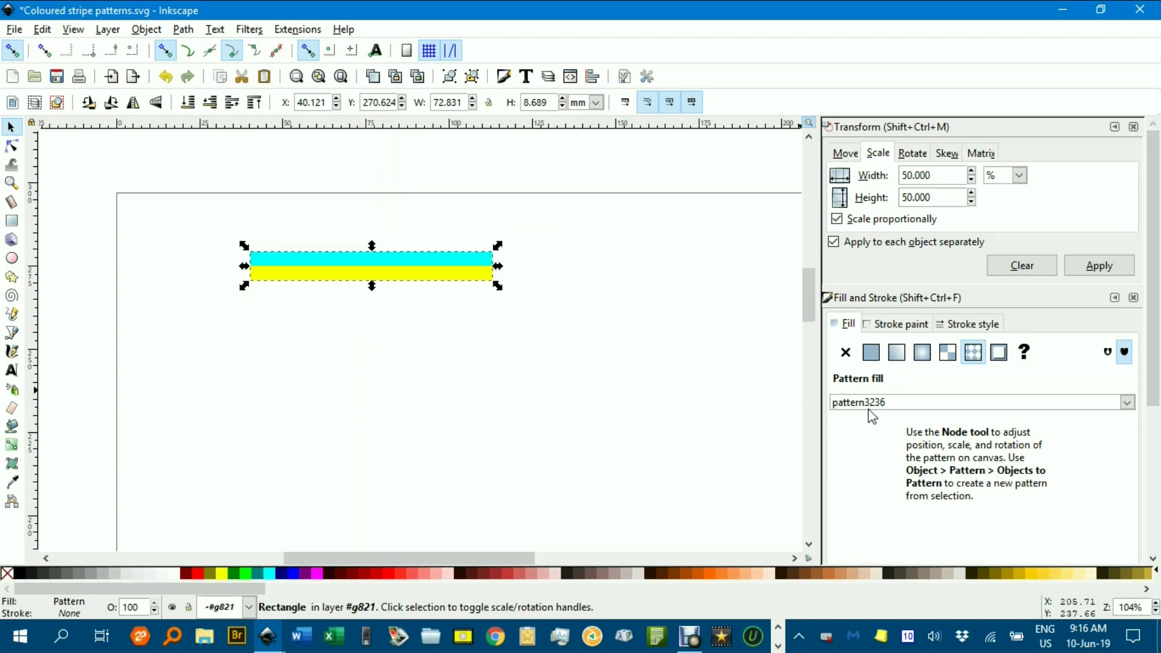
- Clear the selection, zoom out, and select the orange-striped ellipse
left_click(653, 396)
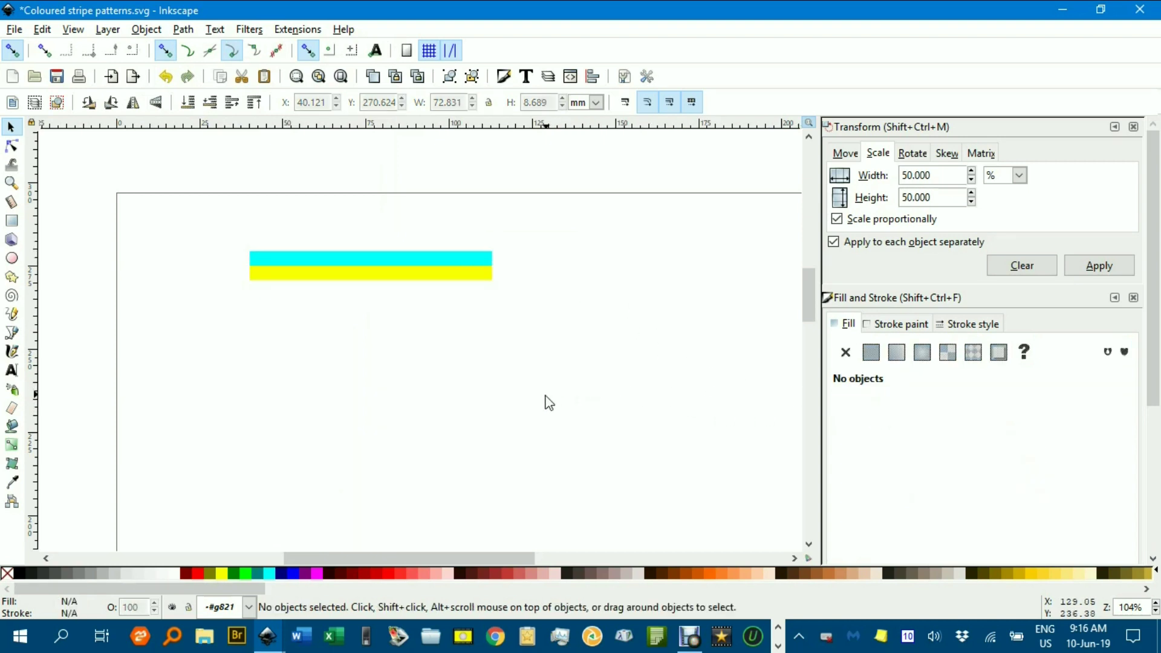
scroll(523, 398, "down", 1, "ctrl")
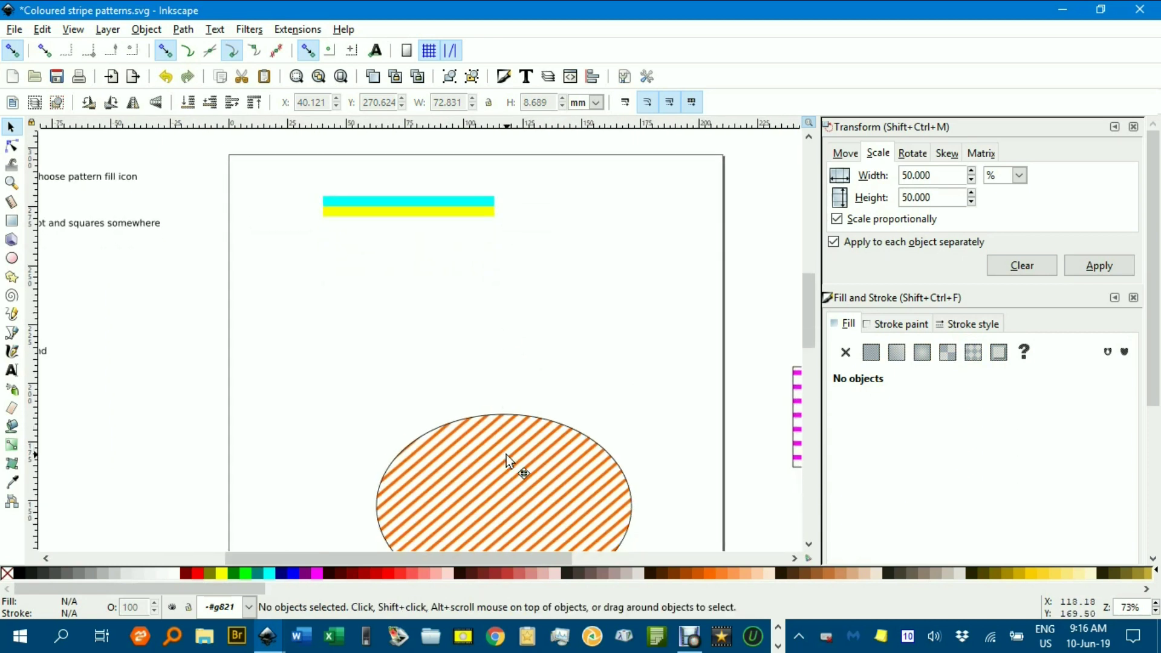
left_click(517, 467)
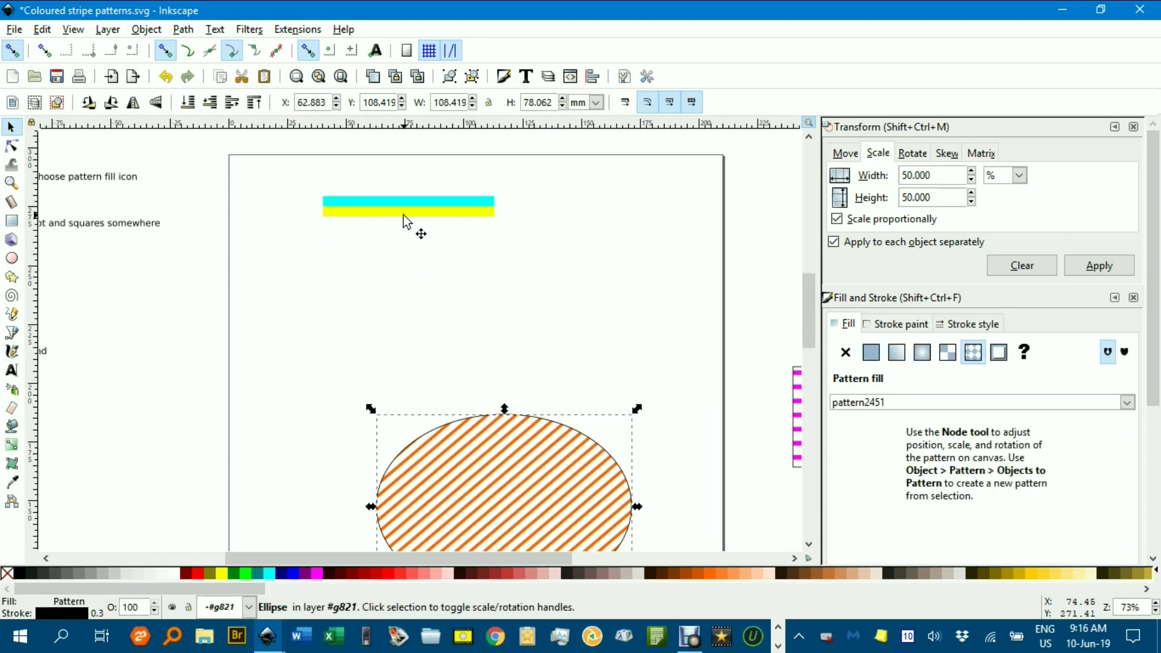
- Fill the ellipse with the cyan-and-yellow pattern3236 instead of the orange stripes
left_click(1128, 404)
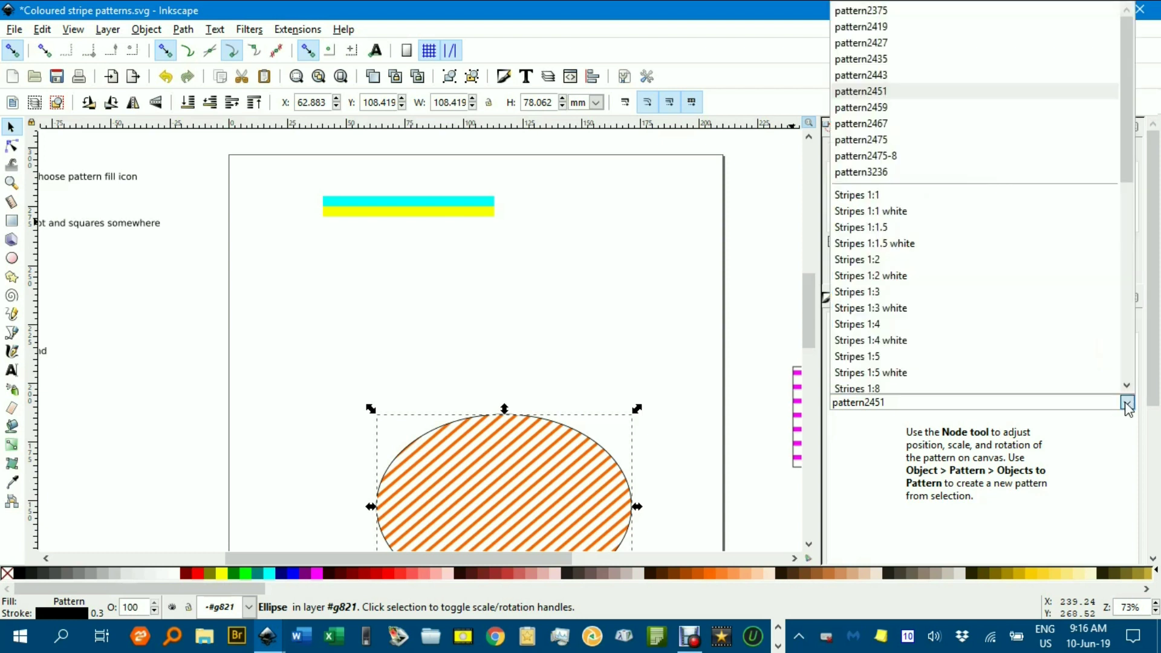
left_click(932, 180)
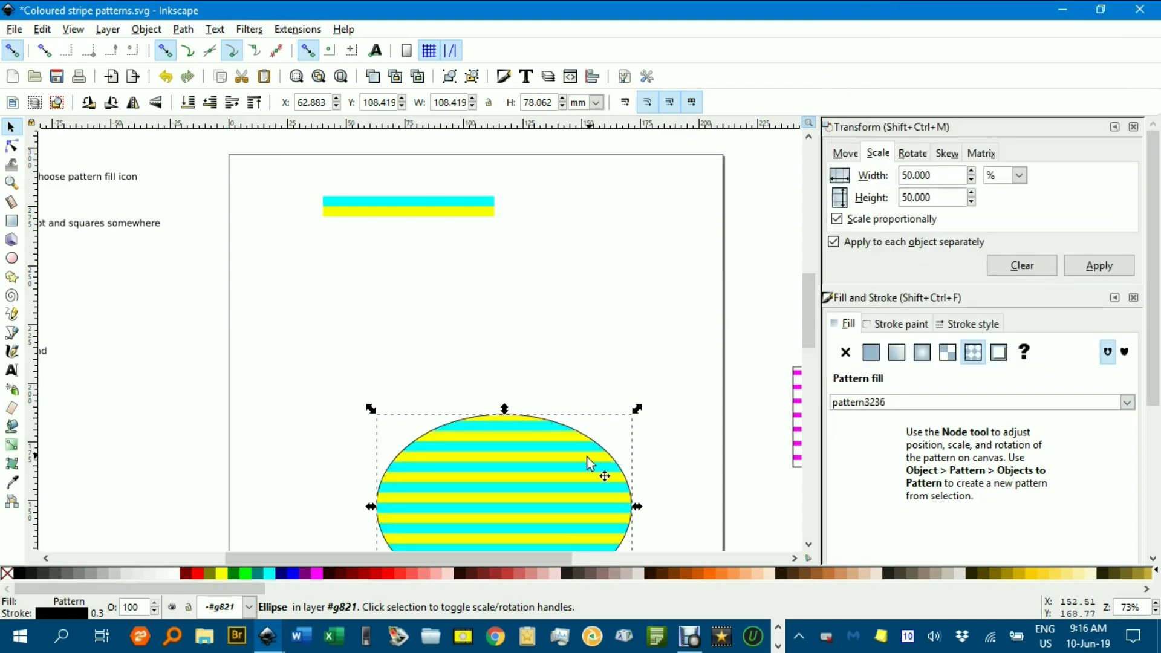
key("n")
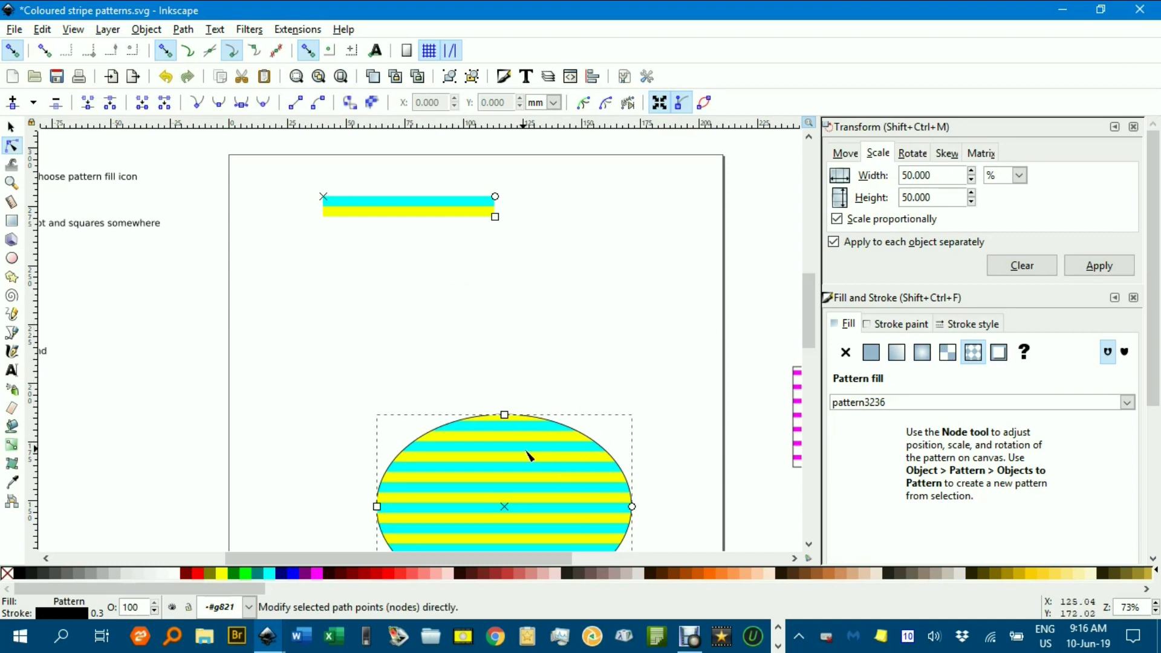
- Move the pattern's origin and drag its handle so the stripes run diagonally
left_click(565, 363)
left_click(527, 439)
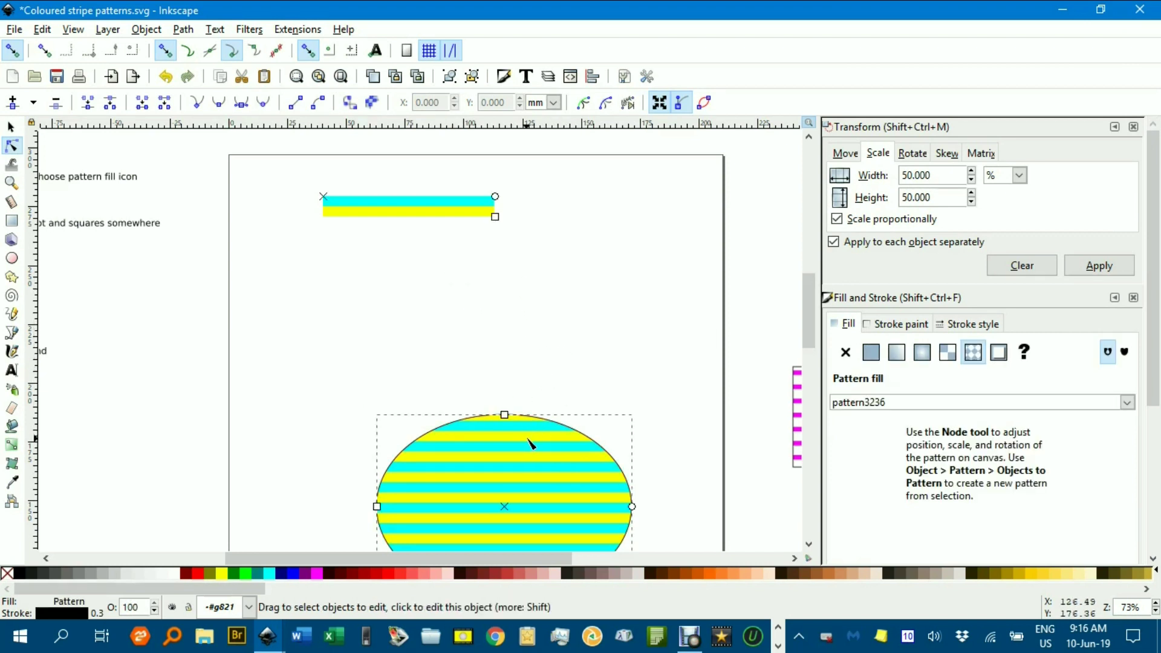
left_click_drag(325, 199, 329, 306)
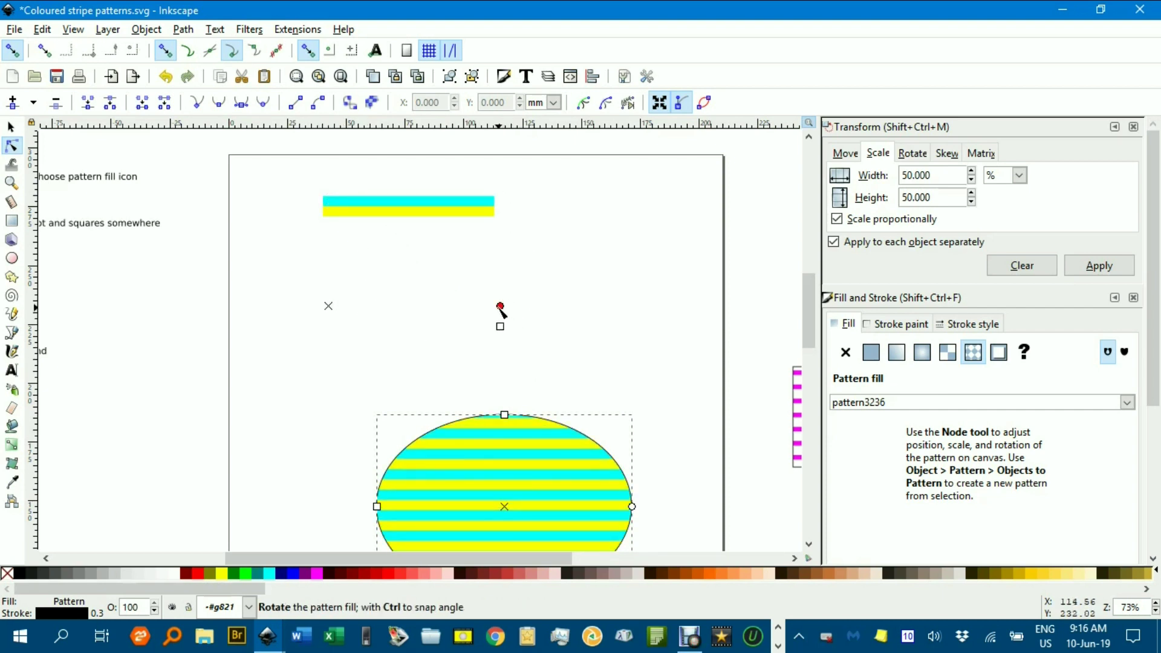
left_click_drag(500, 309, 492, 252)
scroll(623, 252, "down", 4)
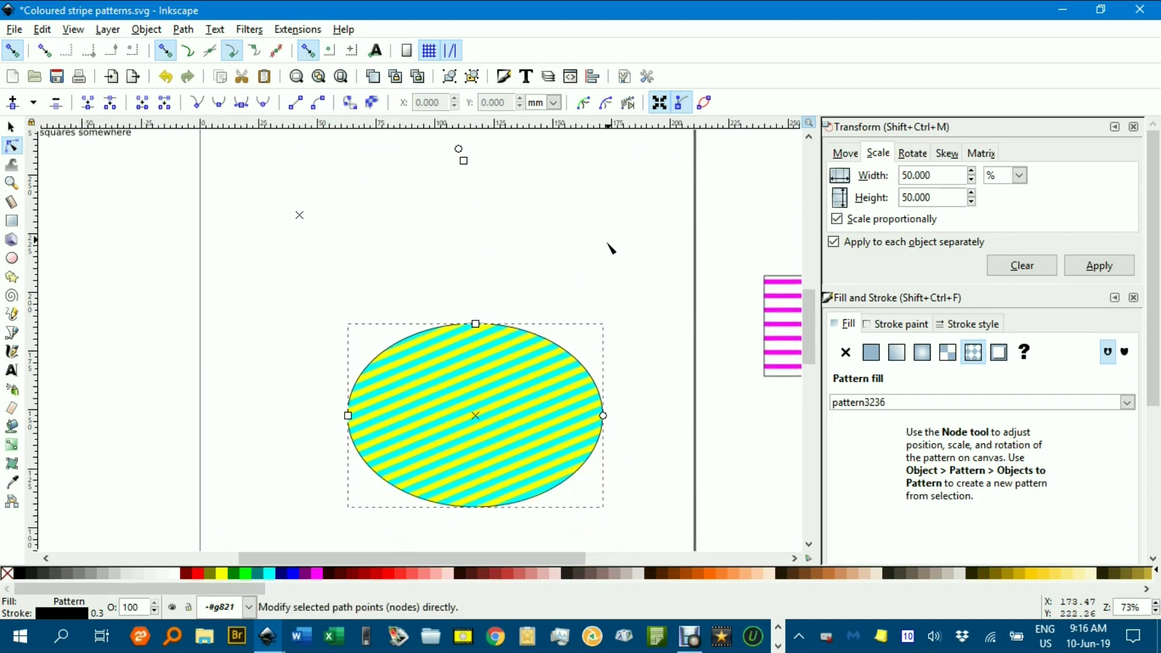
left_click(600, 248)
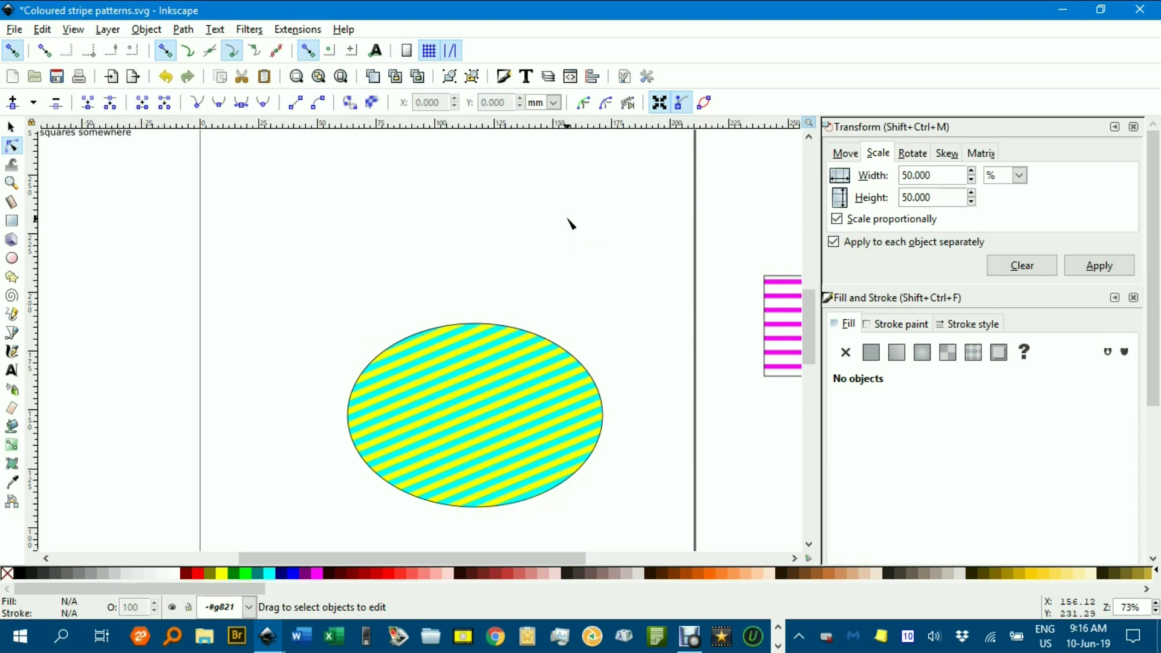
left_click_drag(571, 224, 617, 345)
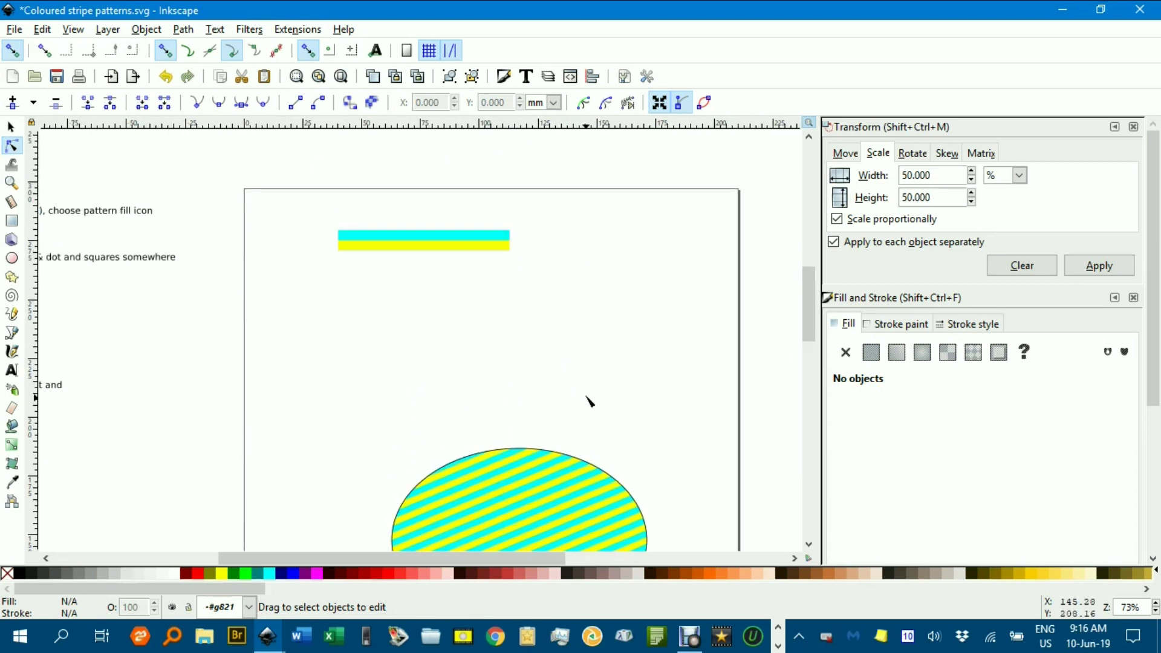
left_click_drag(590, 402, 560, 362)
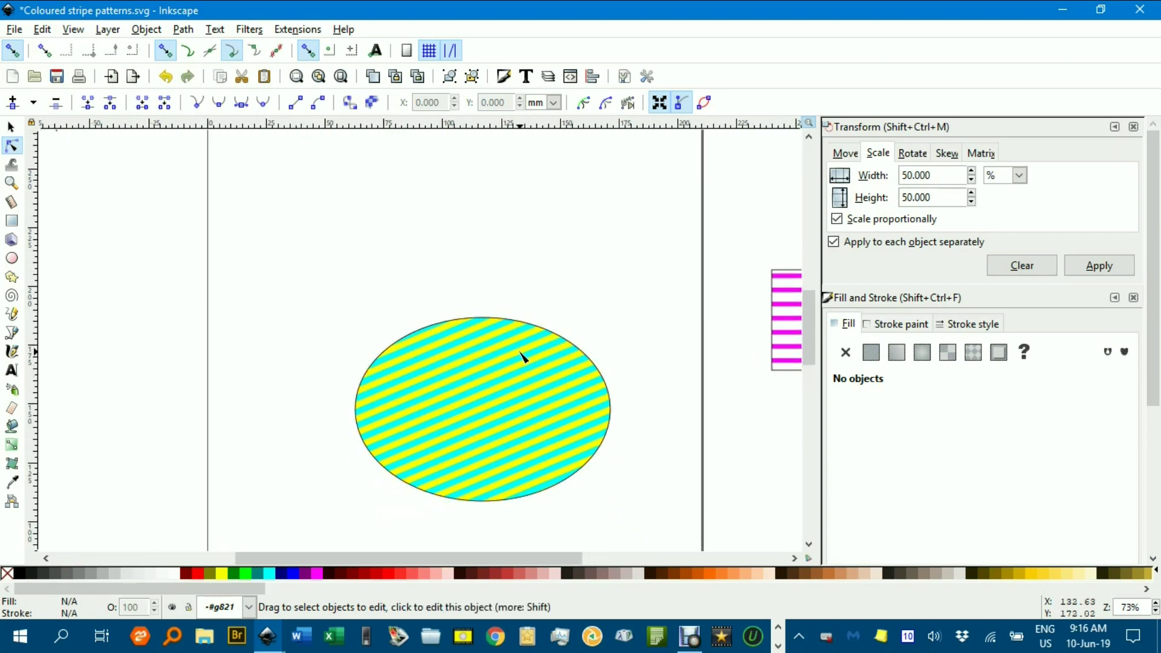
scroll(521, 355, "up", 5)
scroll(522, 356, "left", 2)
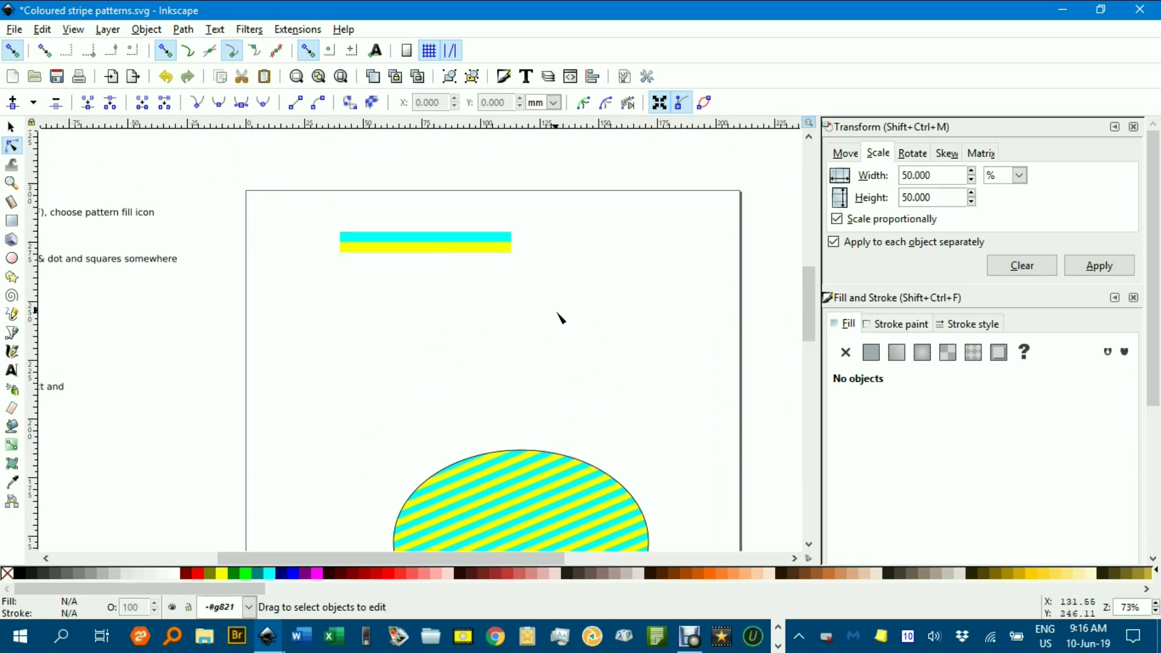
scroll(535, 330, "down", 1)
left_click_drag(508, 345, 654, 283)
left_click(10, 126)
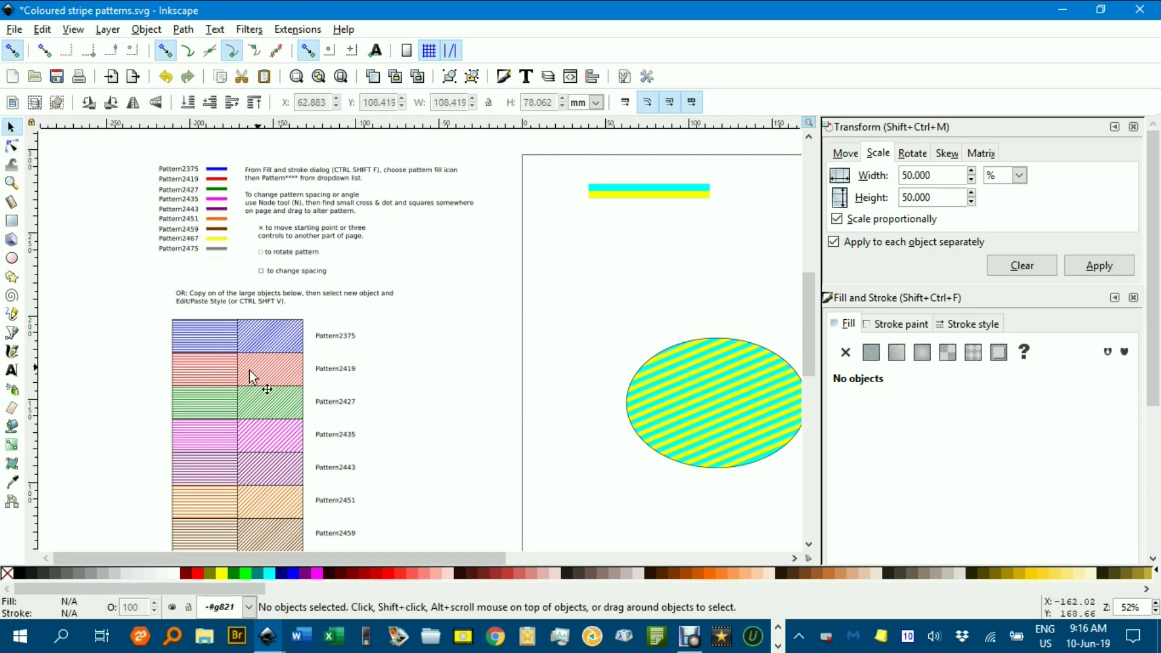
mouse_move(539, 427)
left_mouse_down()
mouse_move(573, 428)
mouse_move(465, 428)
mouse_move(459, 399)
left_mouse_up()
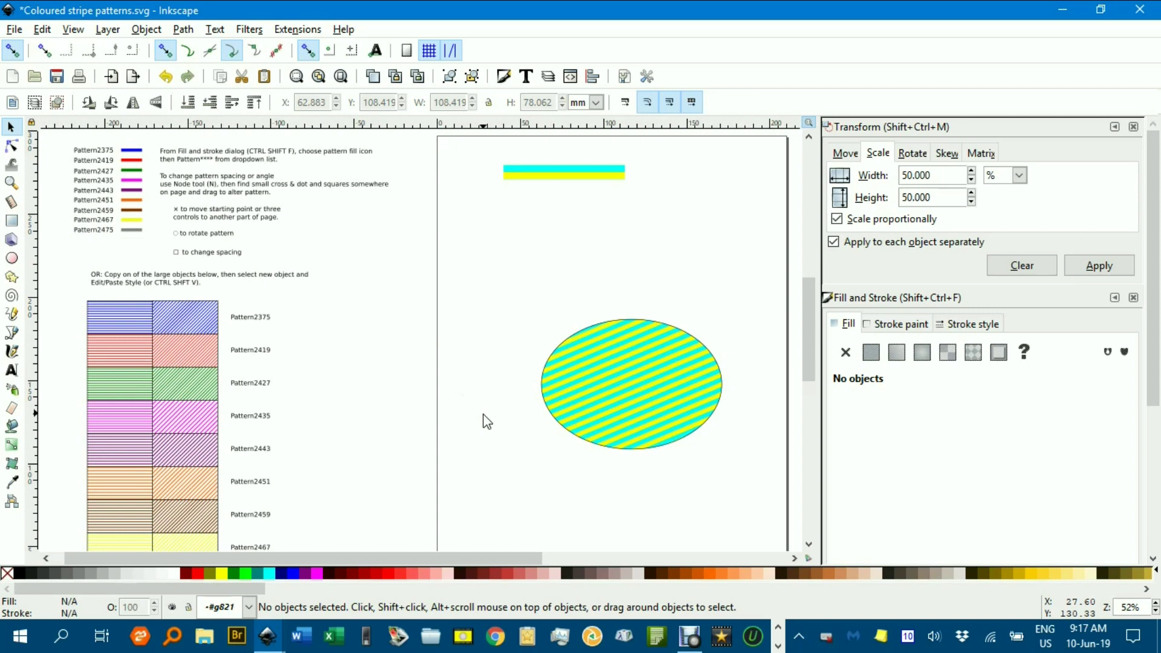